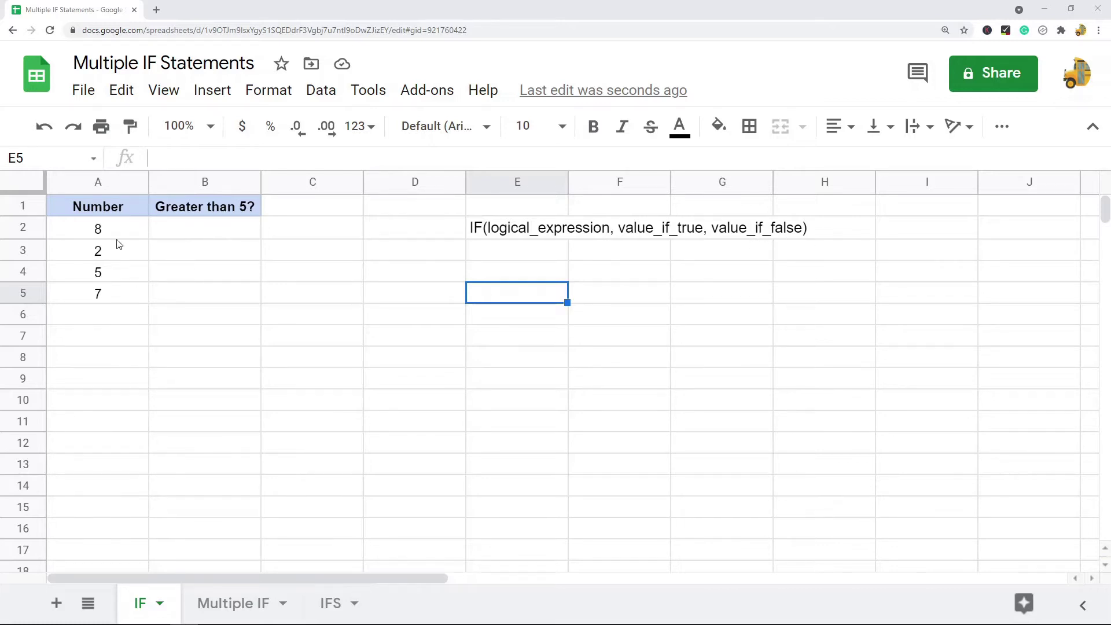
Enter =IF(A2>5,"Yes","No") in B2 so it returns Yes for the 8 in A2.
double_click(179, 235)
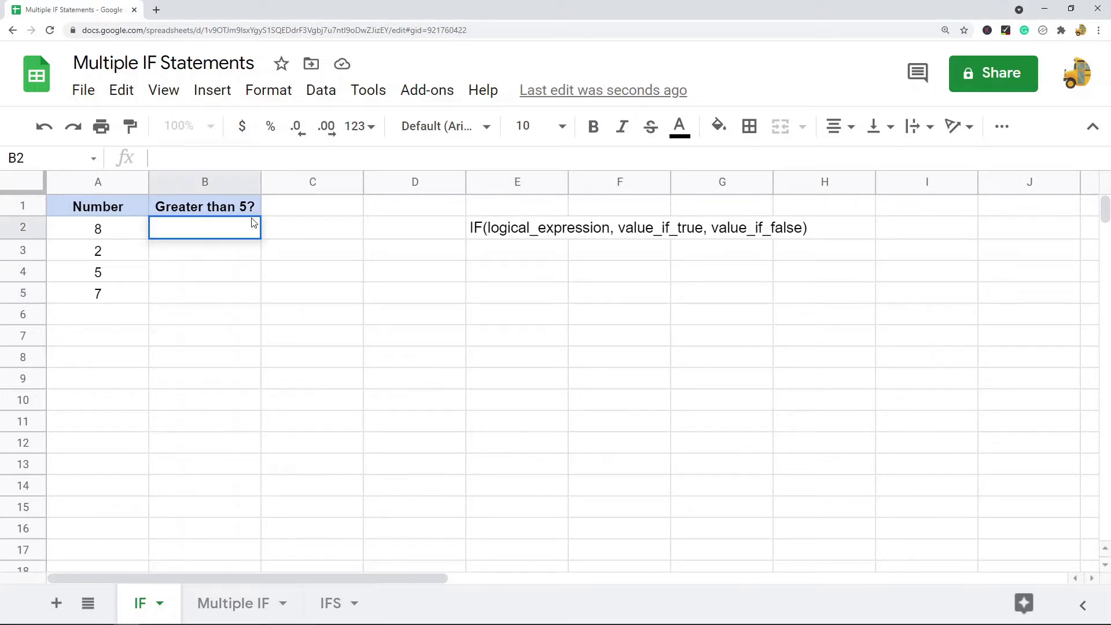
text(=IF()
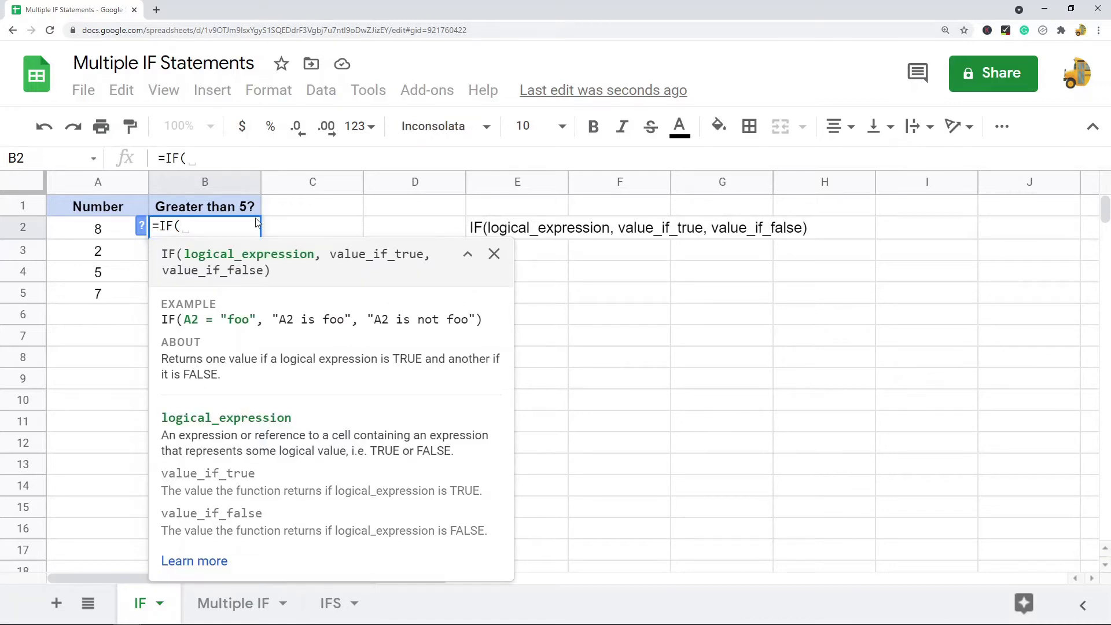
click(119, 232)
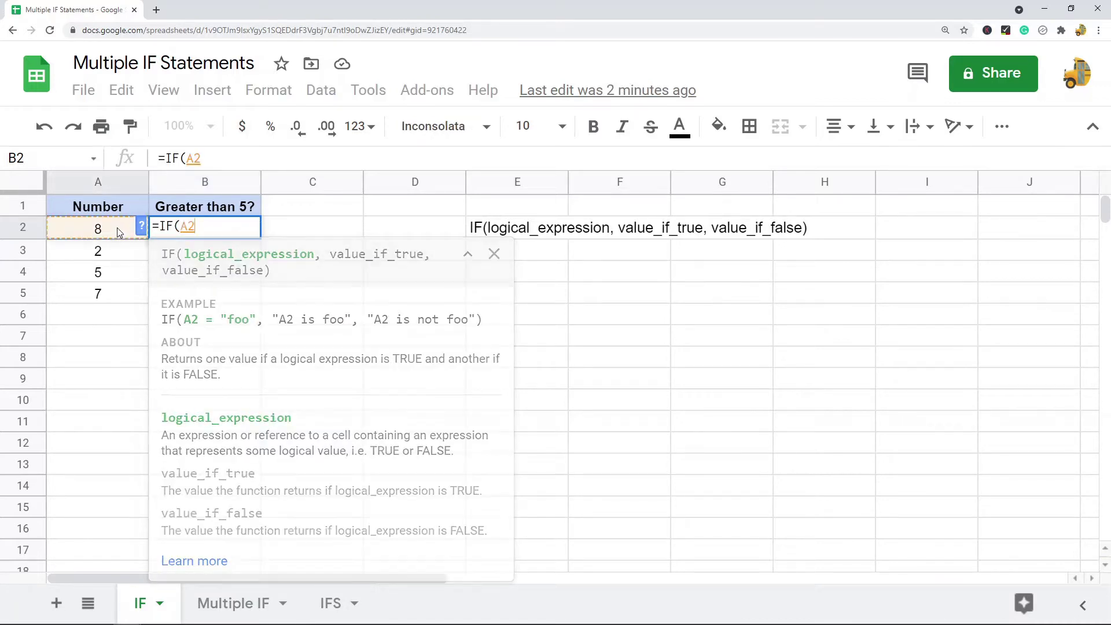
click(248, 160)
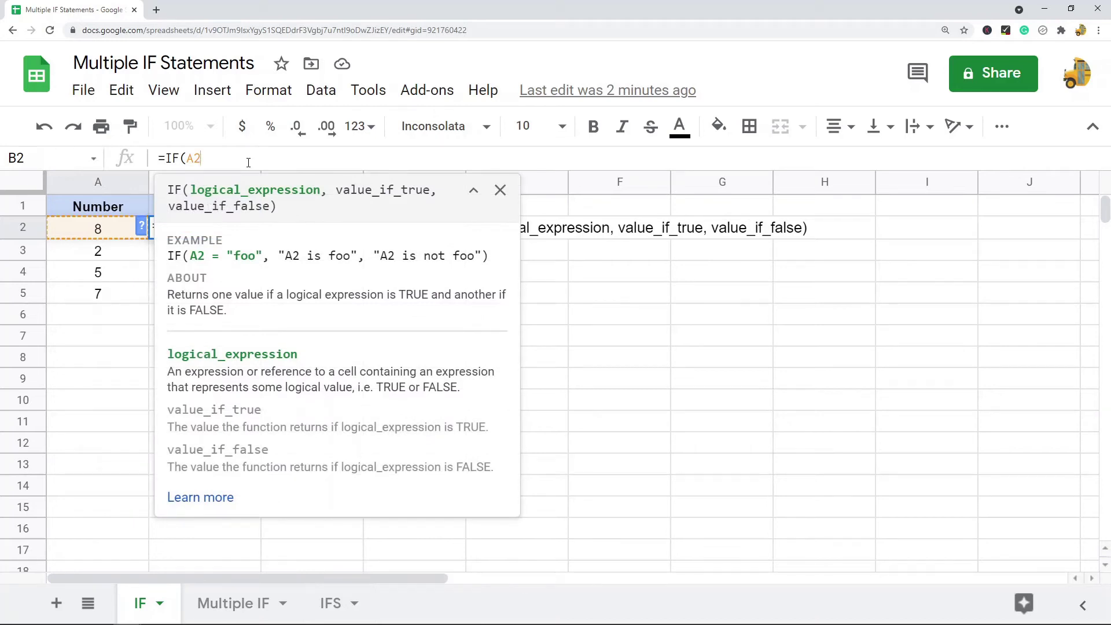
text(>5)
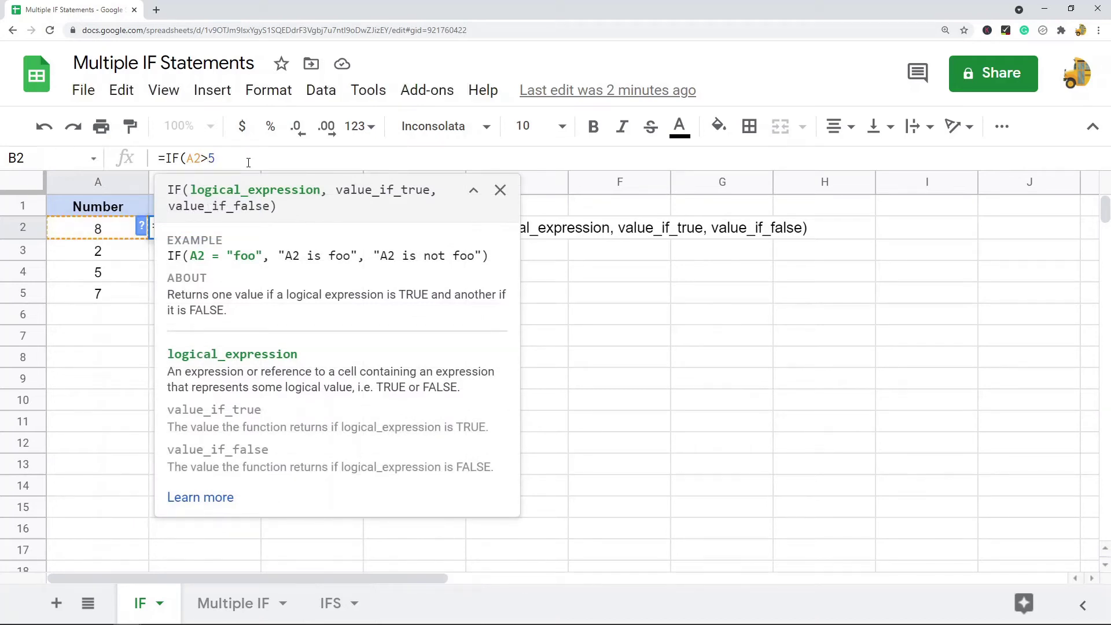
text(,)
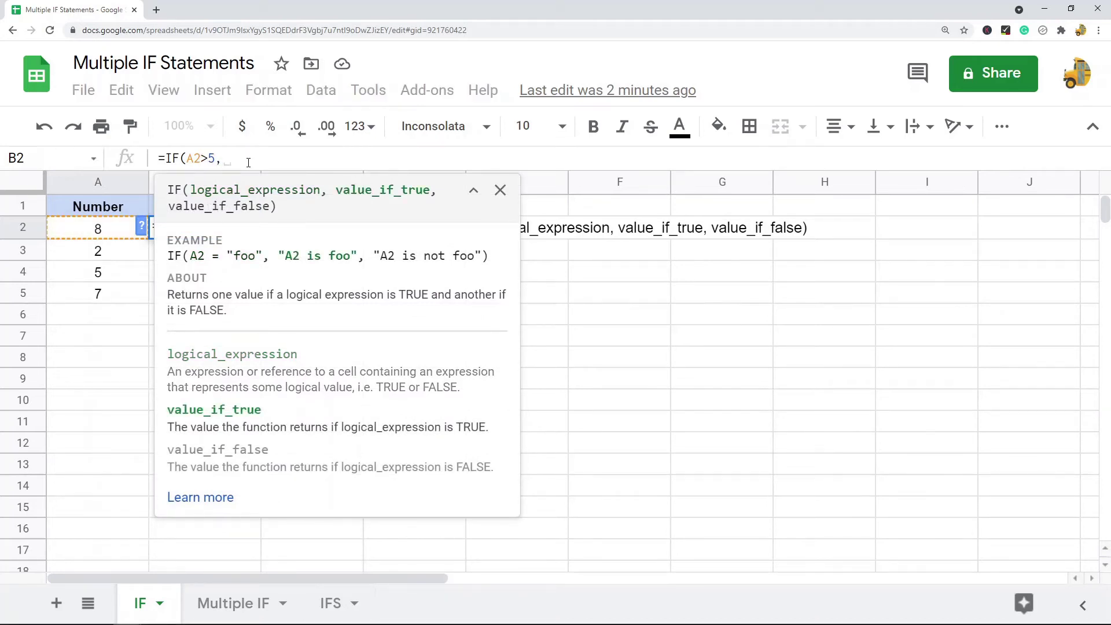
text("Yes)
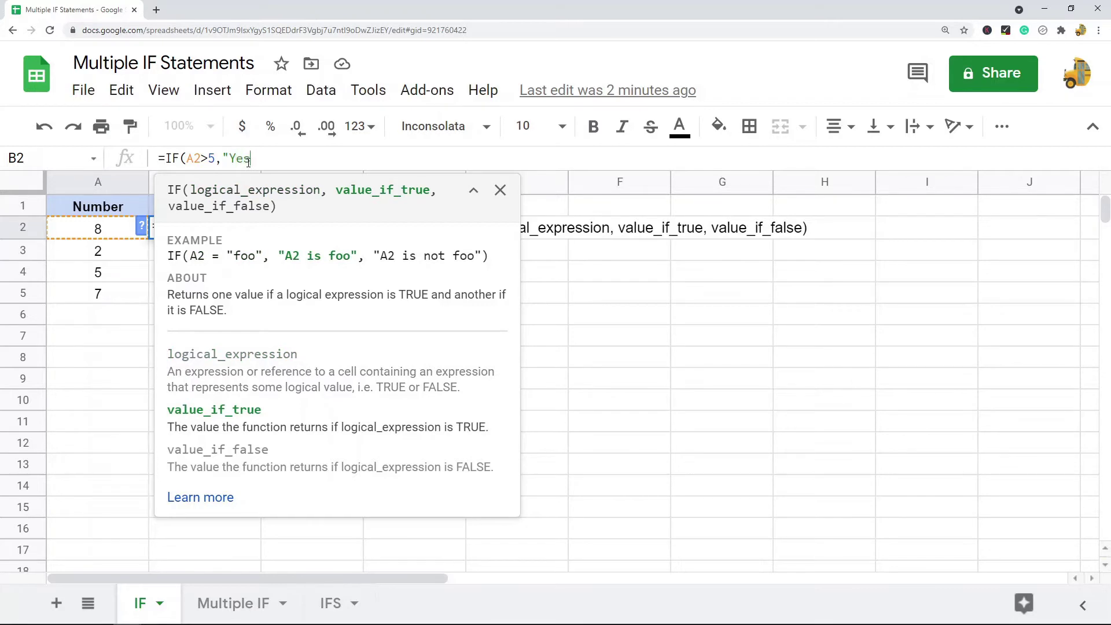
text(",)
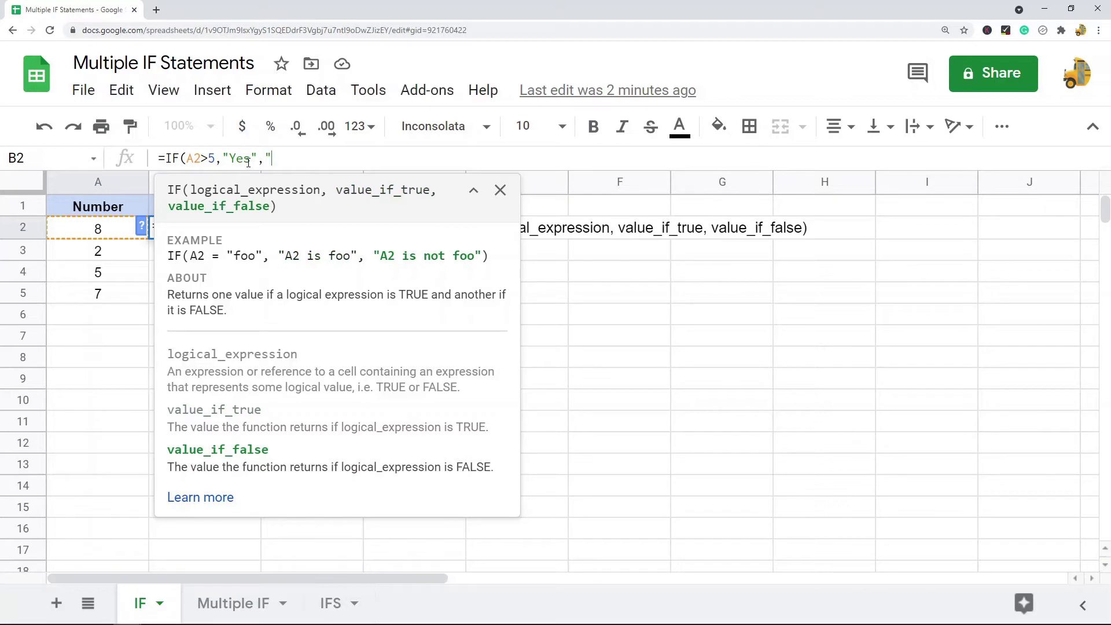
text("No"))
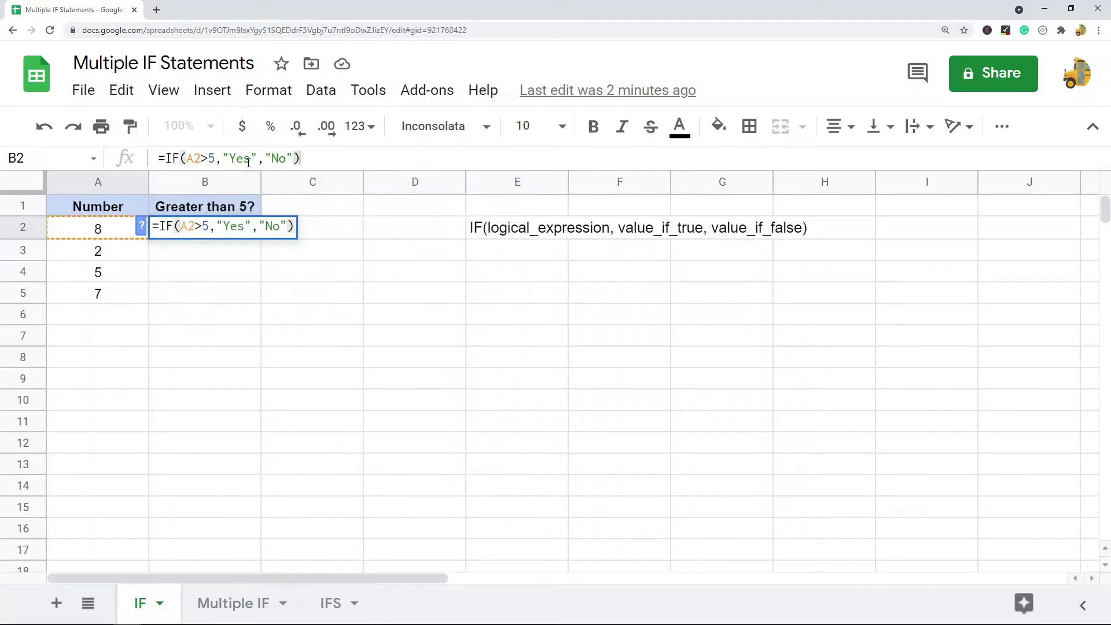
key(Return)
Fill the IF formula down to B5, then highlight its A2>5, "Yes" and "No" parts in B2.
click(285, 359)
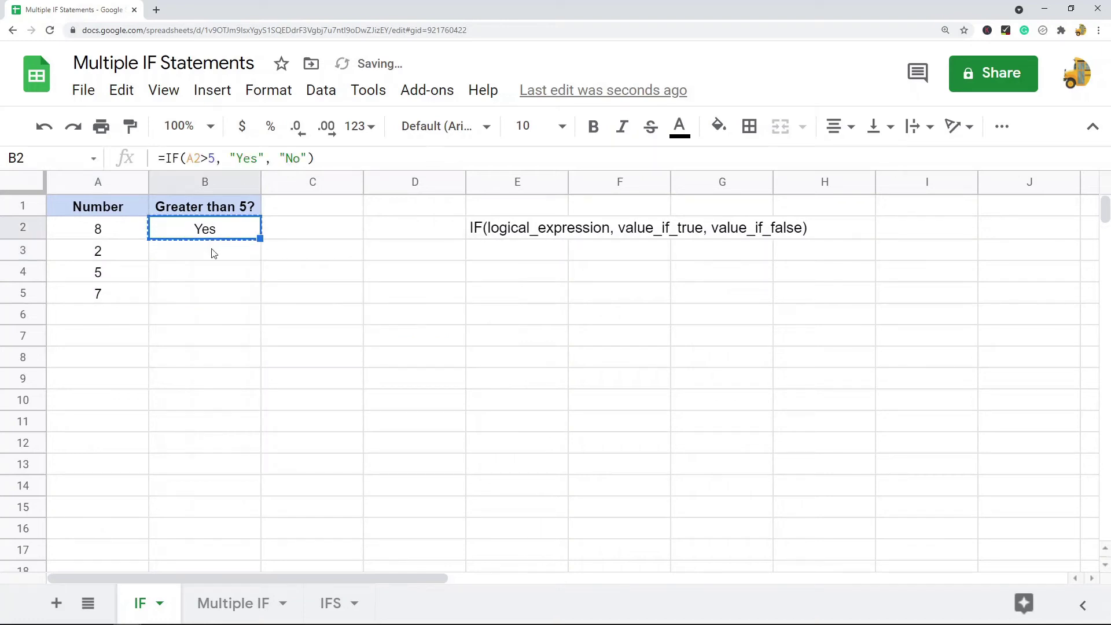
click(533, 329)
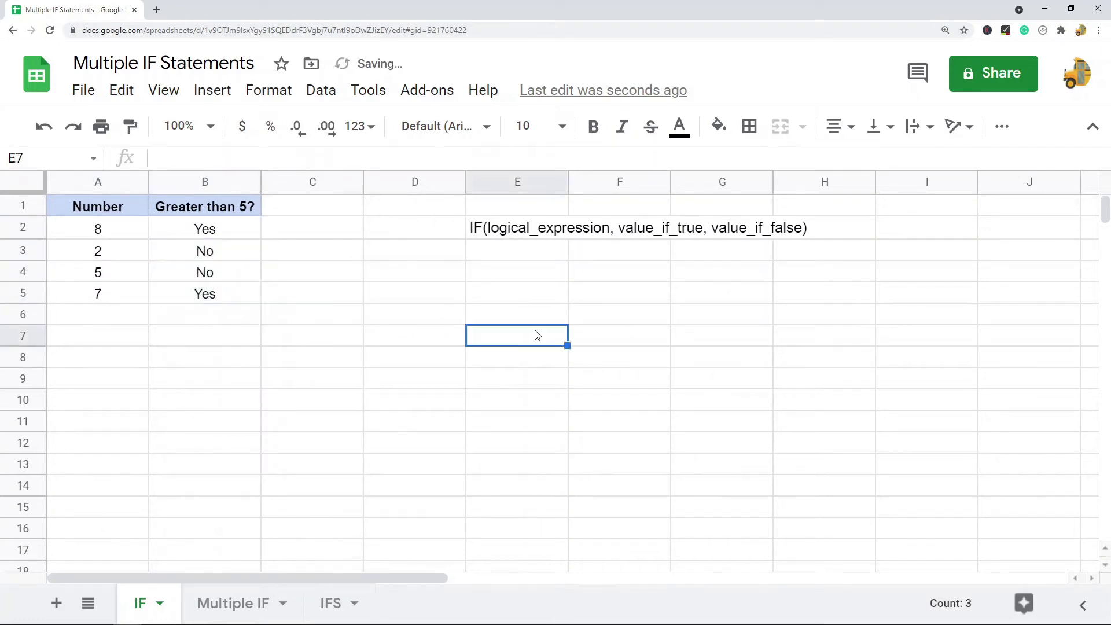
click(231, 234)
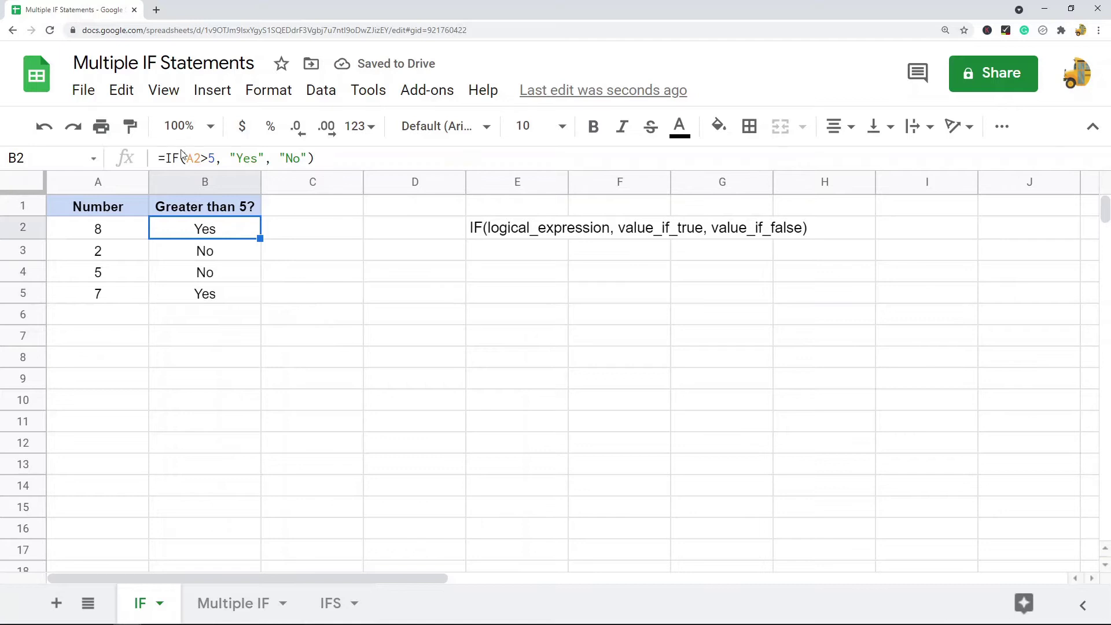
drag(214, 158, 187, 158)
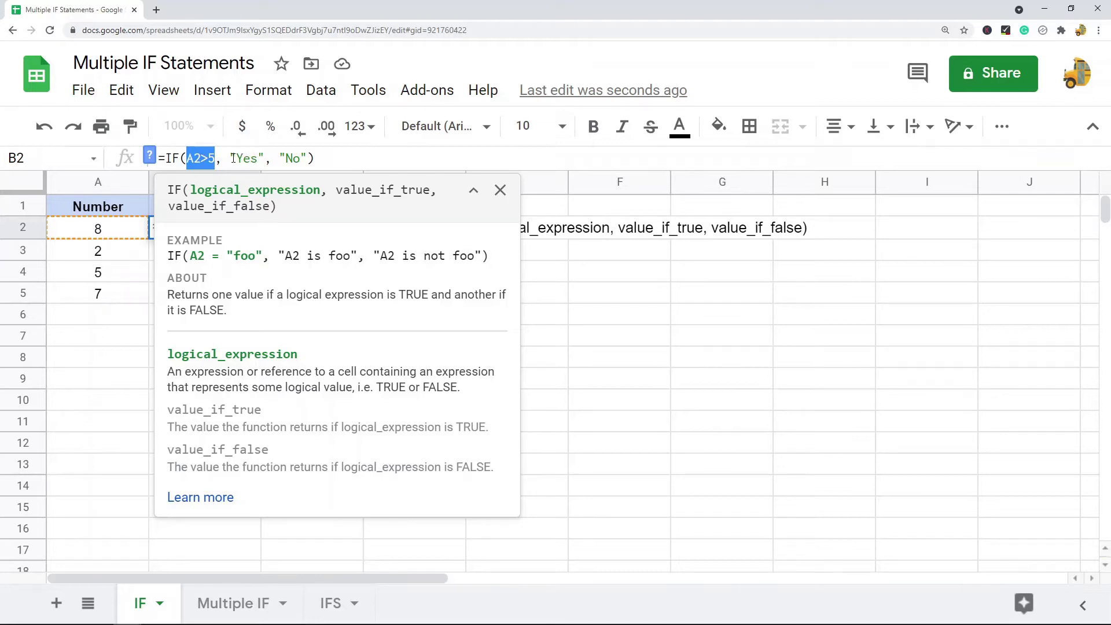
drag(230, 158, 263, 159)
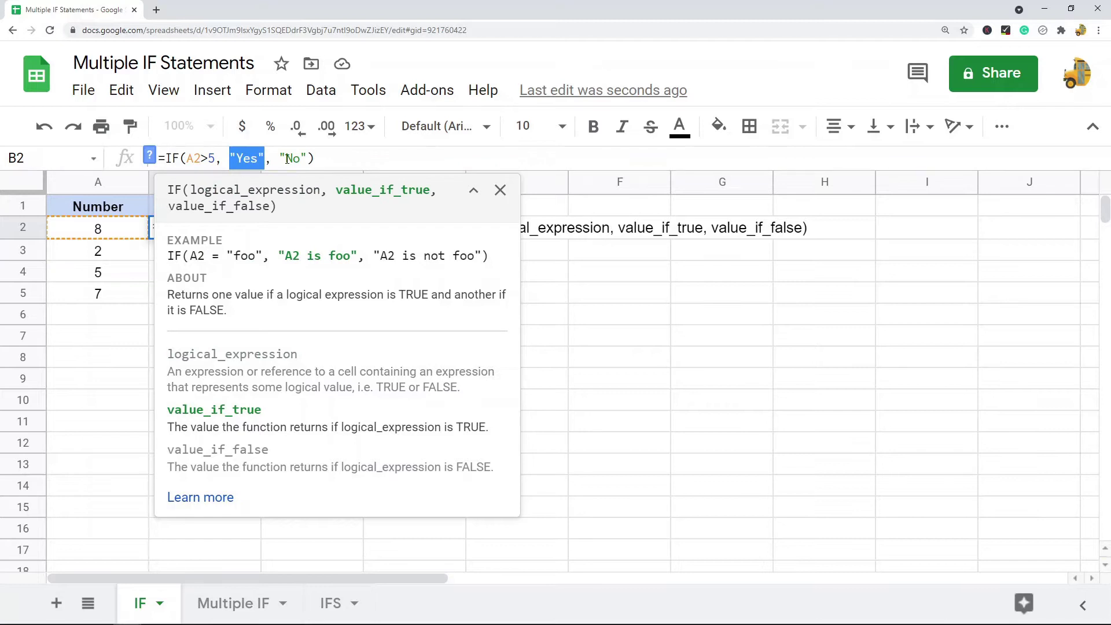
drag(279, 158, 307, 158)
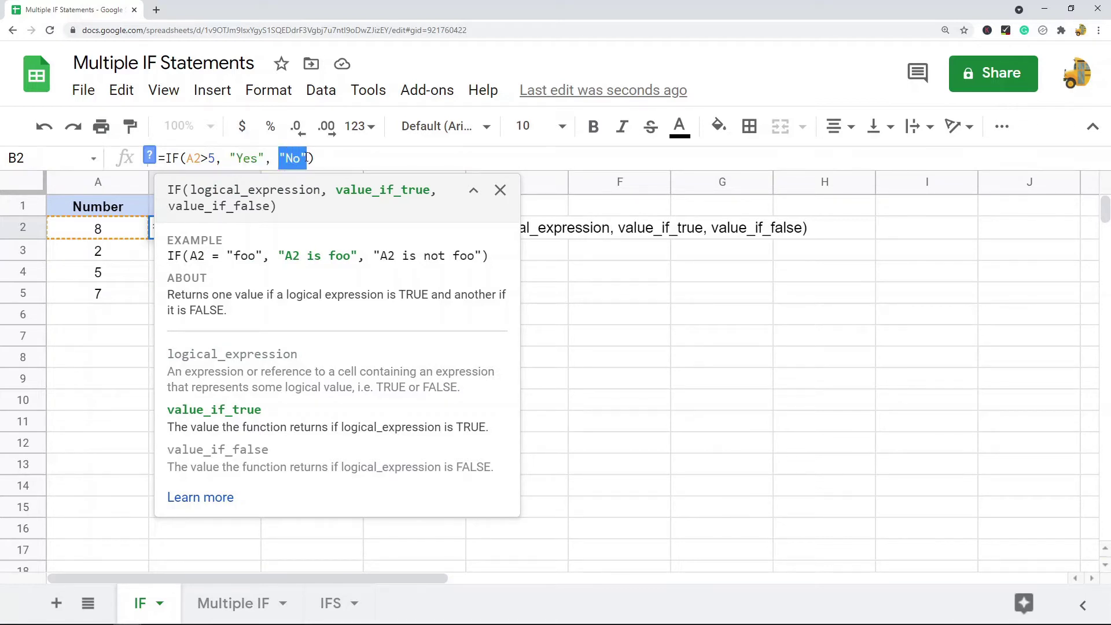
click(638, 311)
key(Escape)
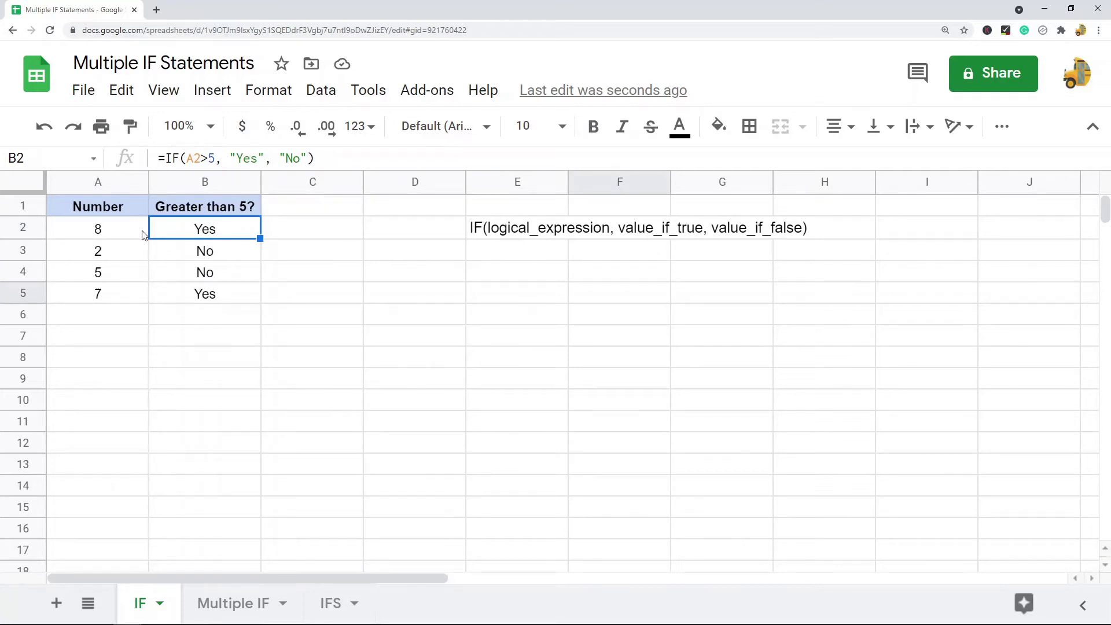
Review the row 3–5 results (No, No, Yes) and B3's formula, then switch to the Multiple IF sheet.
drag(201, 298, 105, 303)
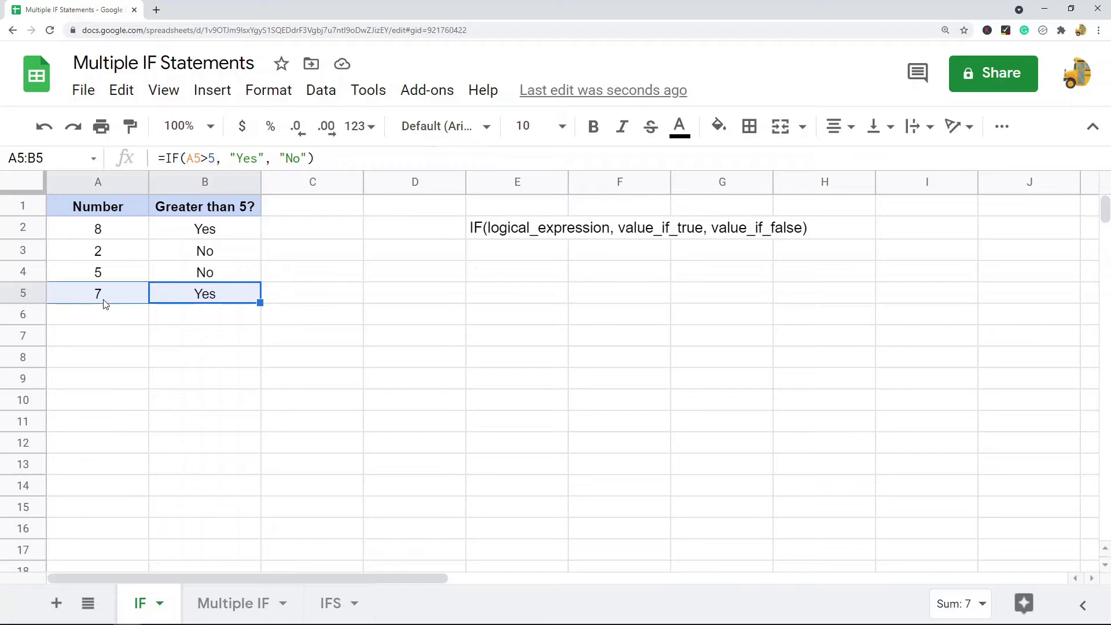
click(126, 254)
drag(126, 254, 210, 268)
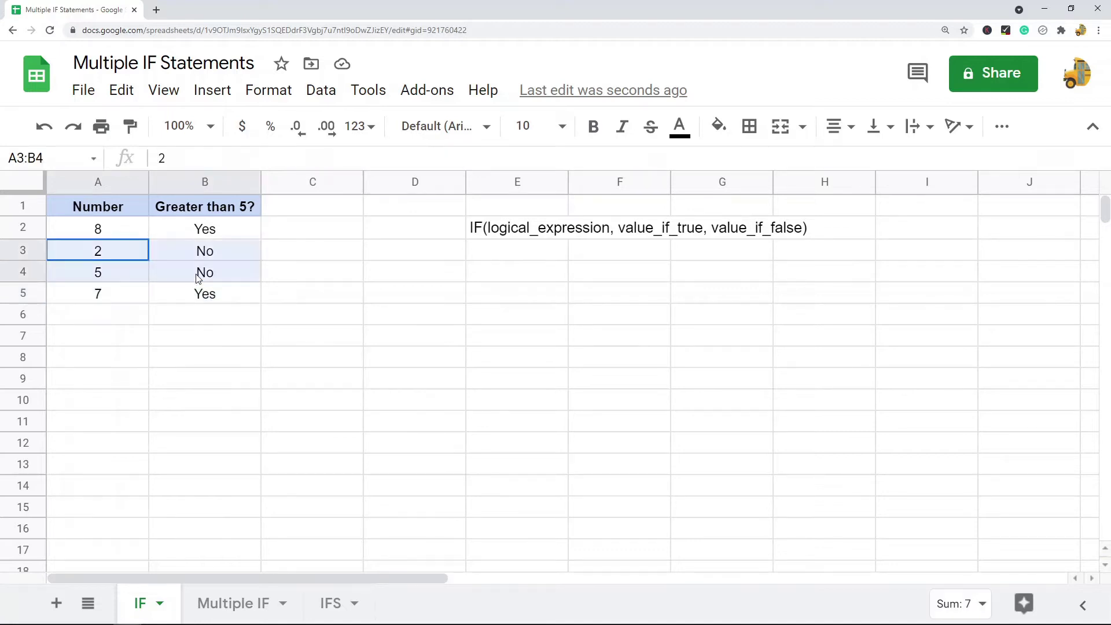
click(488, 294)
click(235, 259)
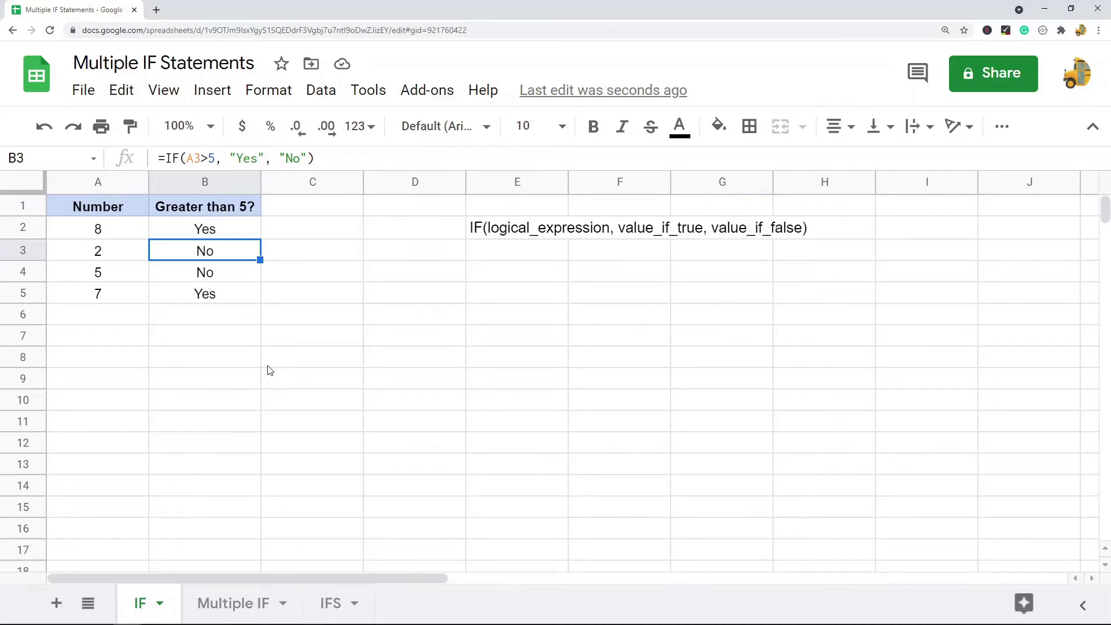
click(230, 603)
click(547, 298)
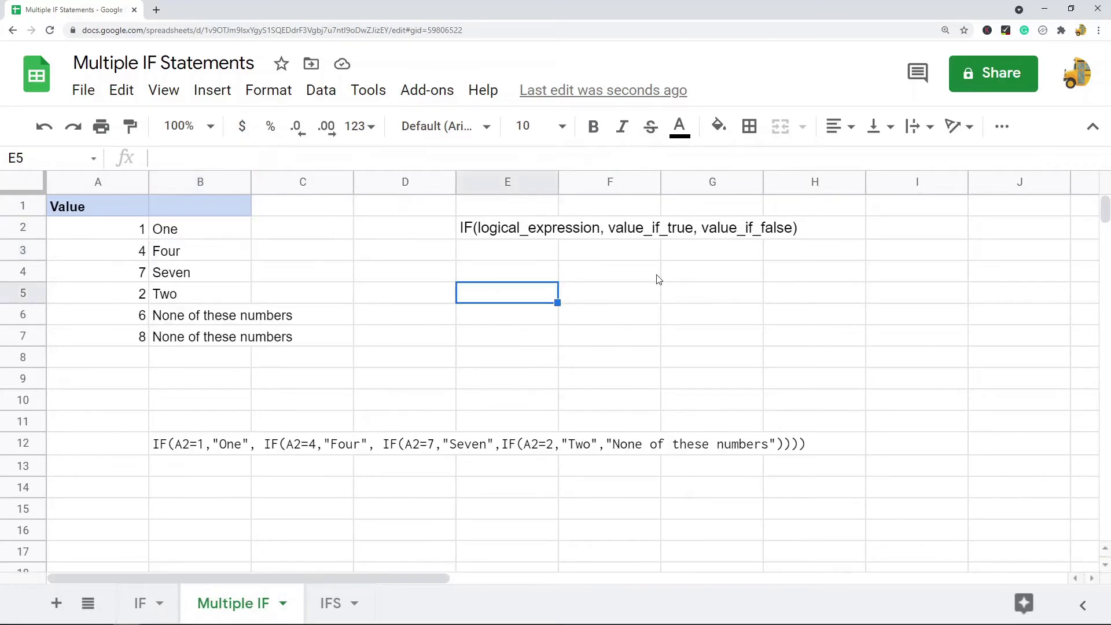
click(492, 231)
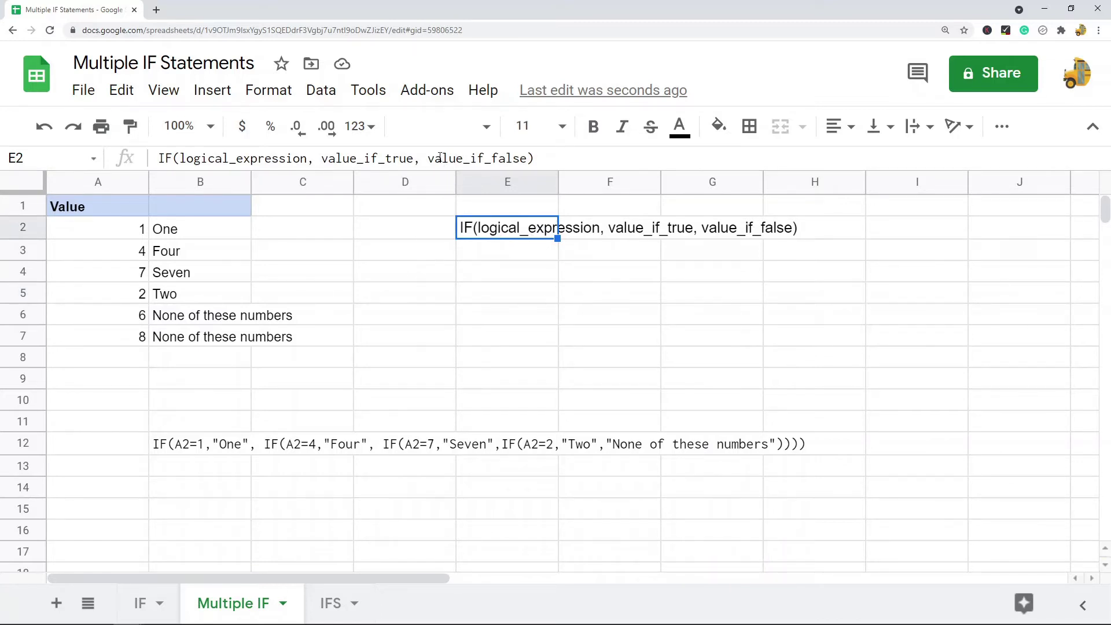
drag(434, 158, 529, 158)
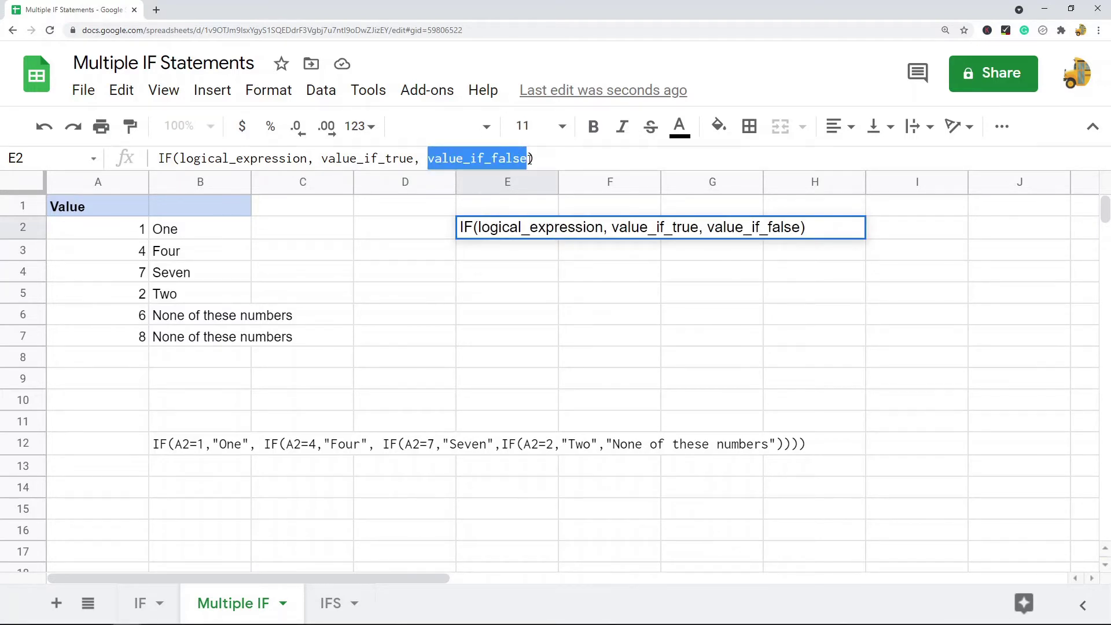
click(450, 297)
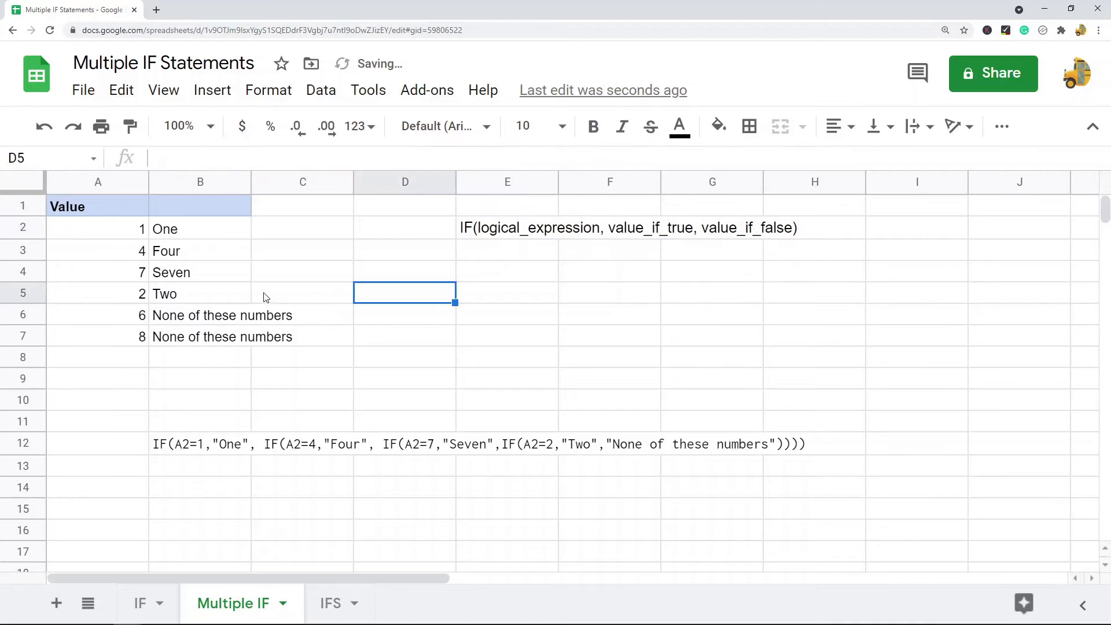
click(202, 235)
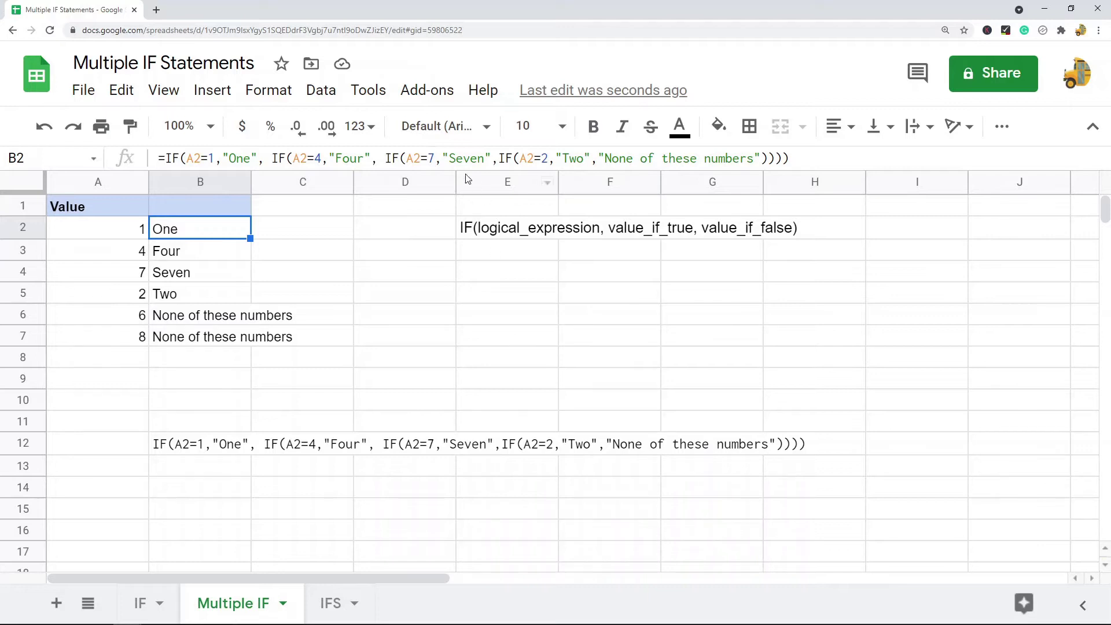
click(188, 158)
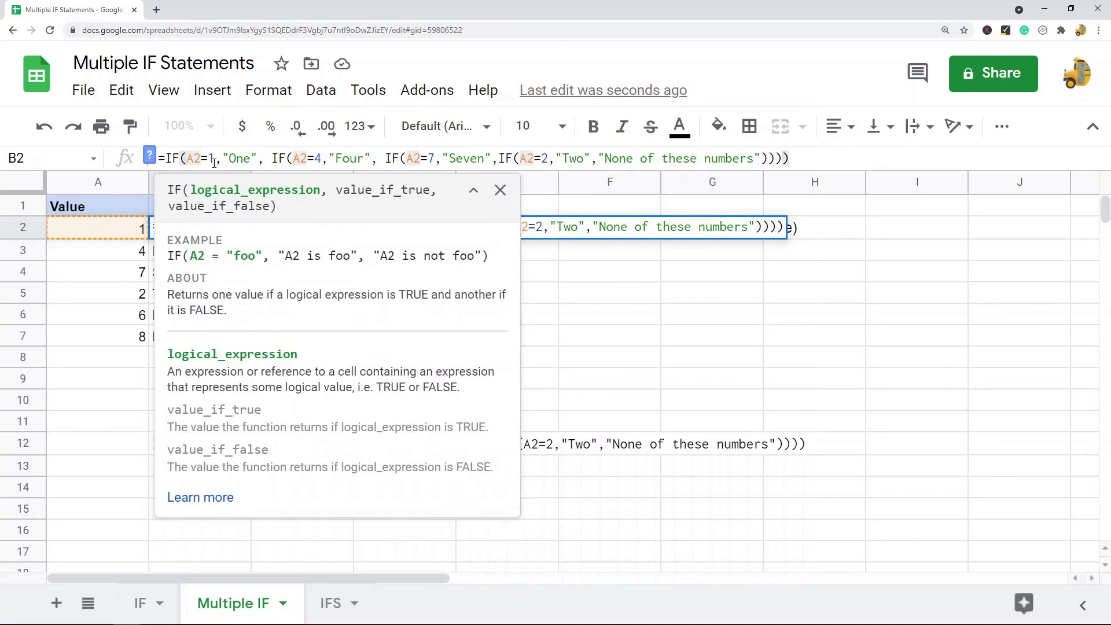
key(Escape)
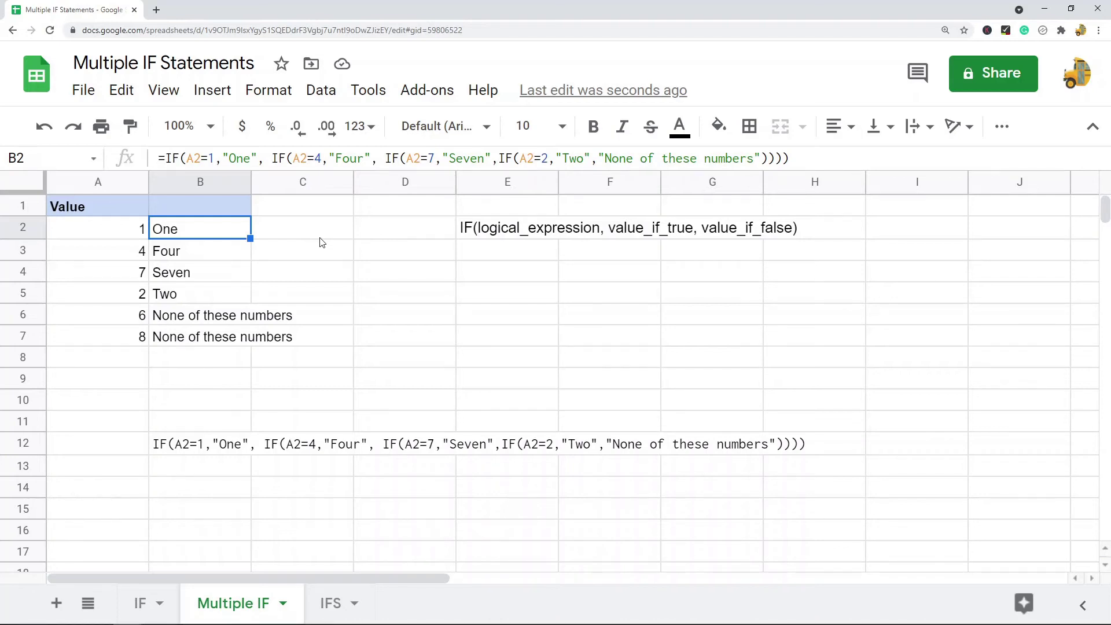
click(329, 266)
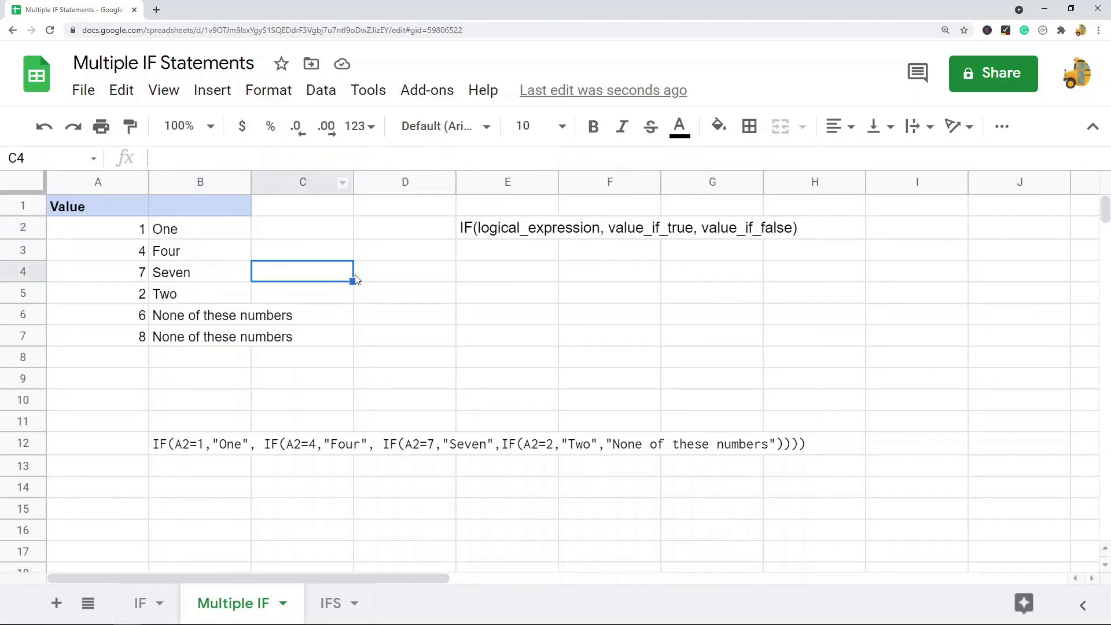
click(183, 240)
click(183, 253)
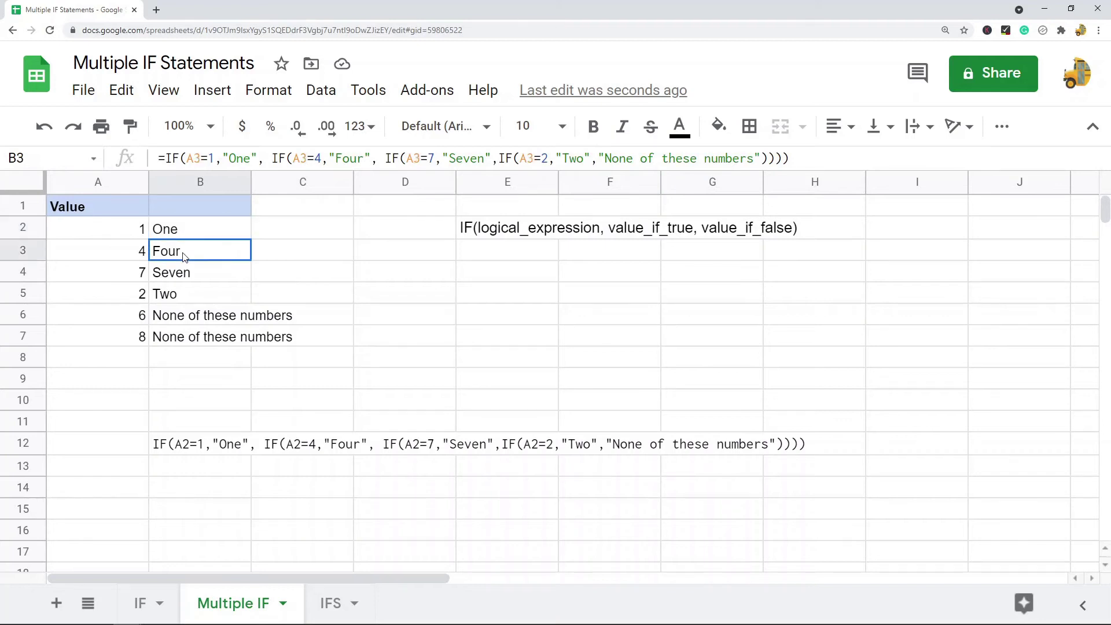
click(191, 279)
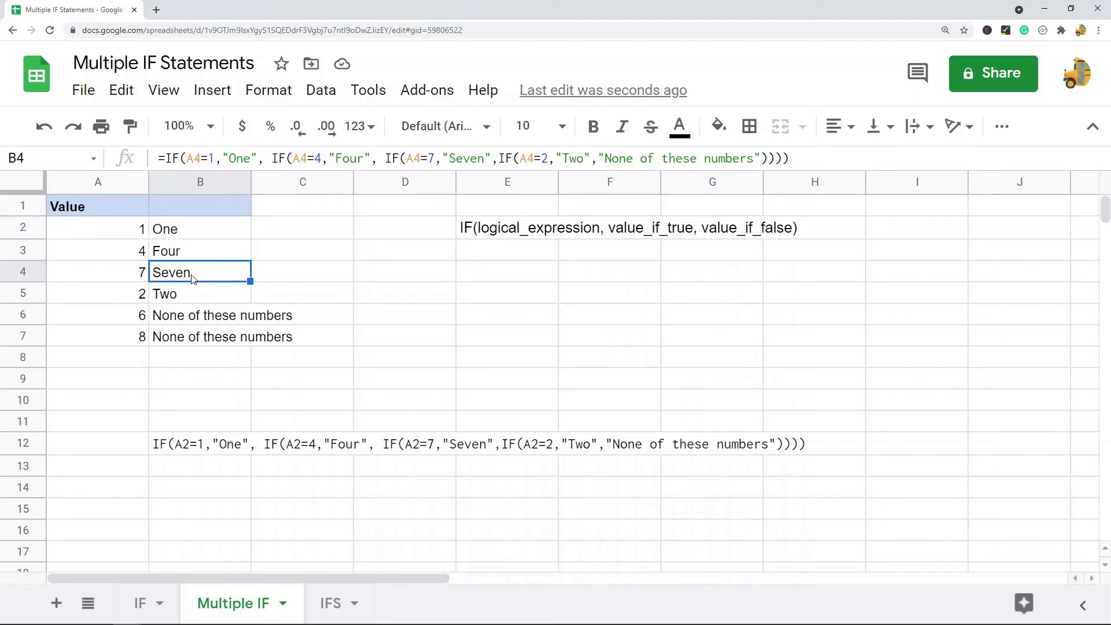
click(186, 298)
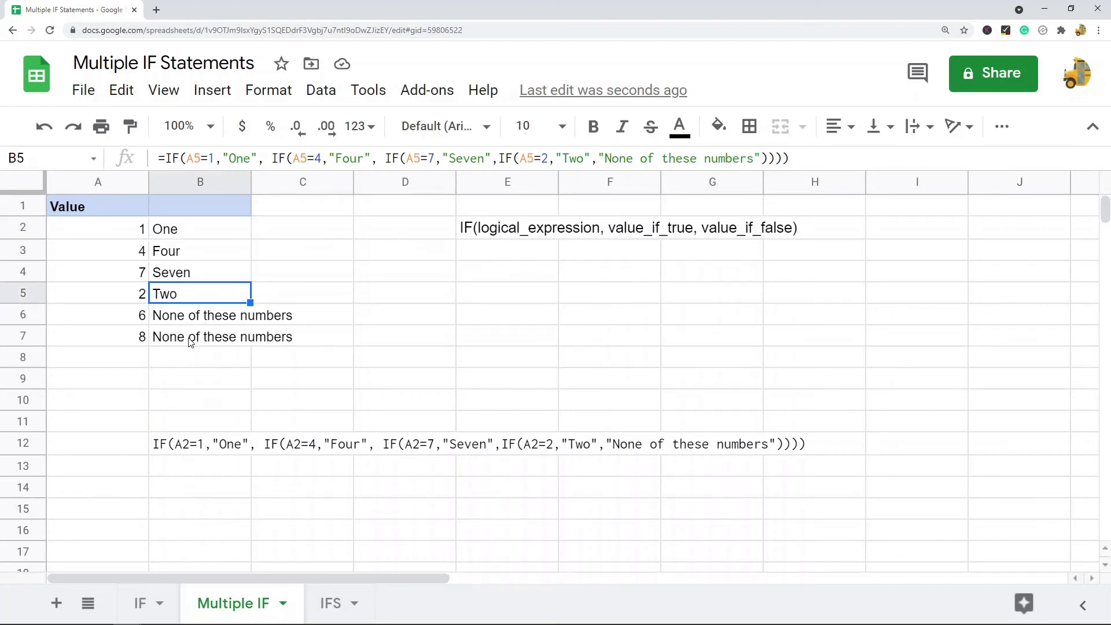
drag(191, 341, 195, 324)
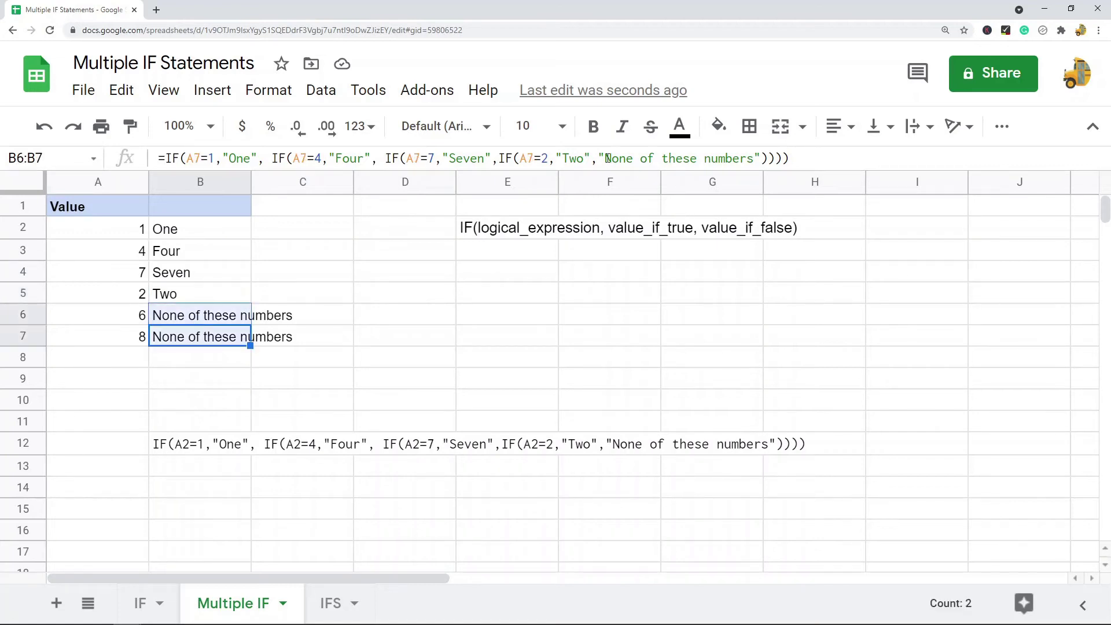
click(351, 294)
click(222, 236)
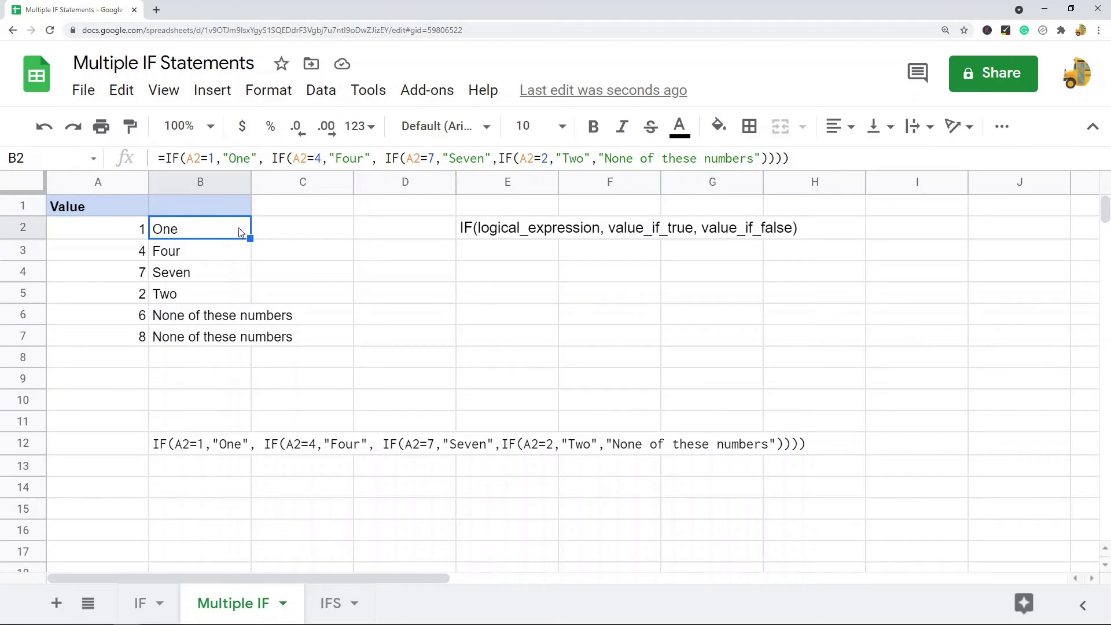
click(478, 290)
click(240, 232)
Highlight the logical_expression, value_if_true and value_if_false arguments in E2's IF syntax.
click(492, 234)
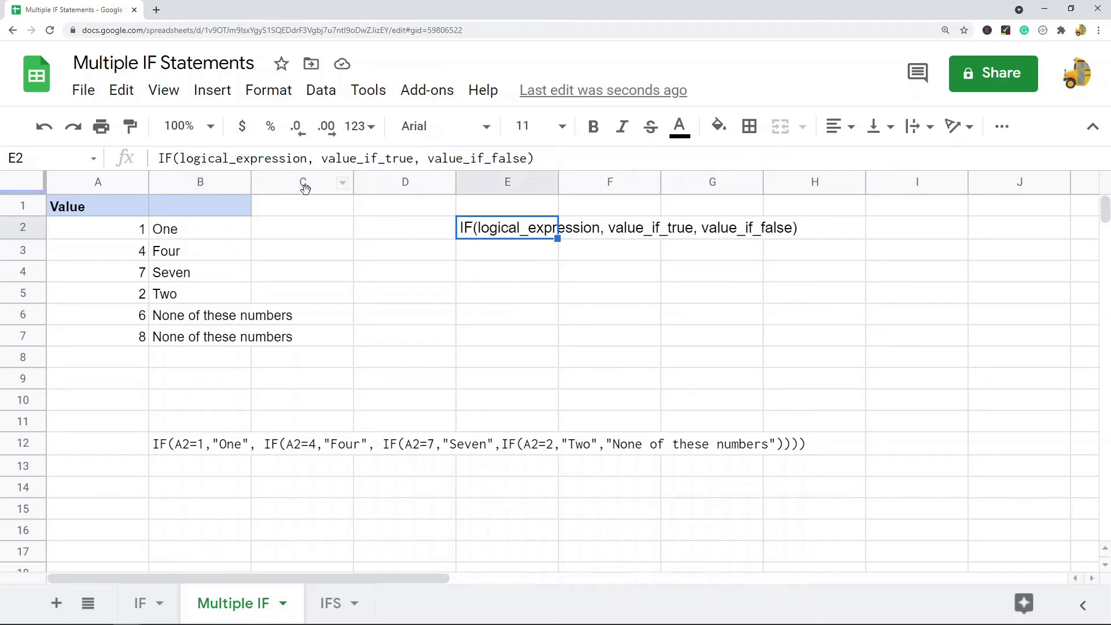
drag(307, 160, 175, 167)
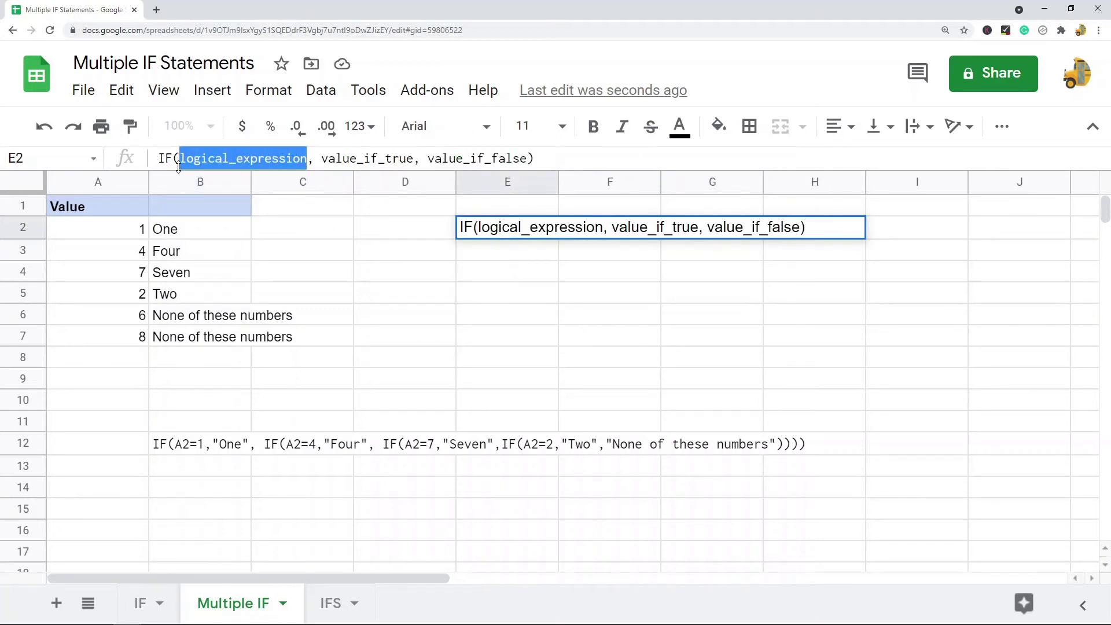
click(322, 159)
drag(322, 159, 413, 160)
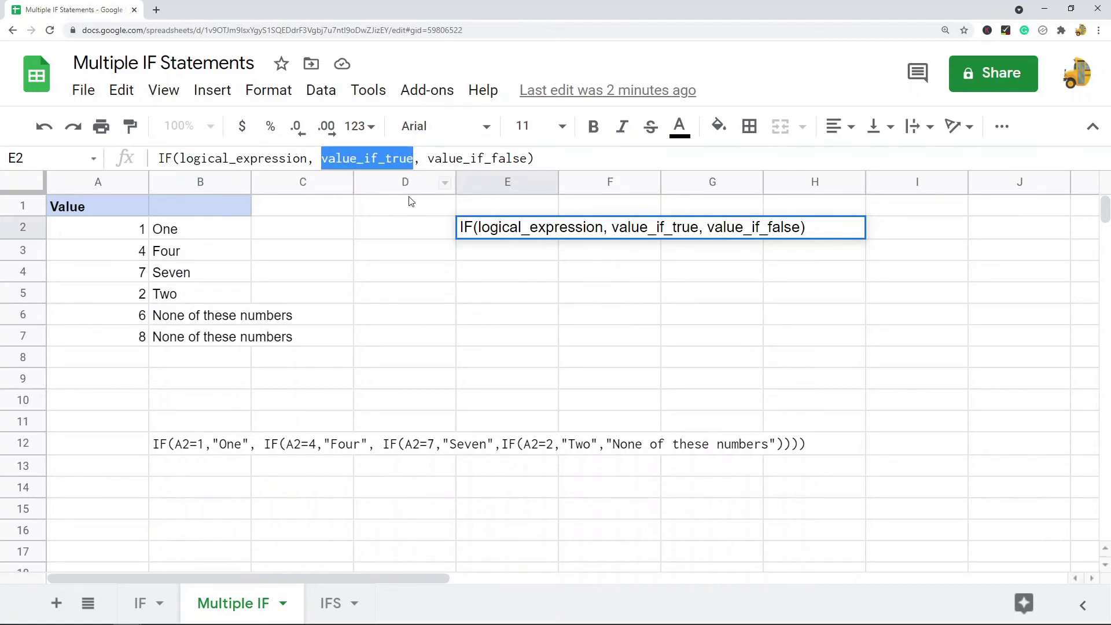
click(431, 159)
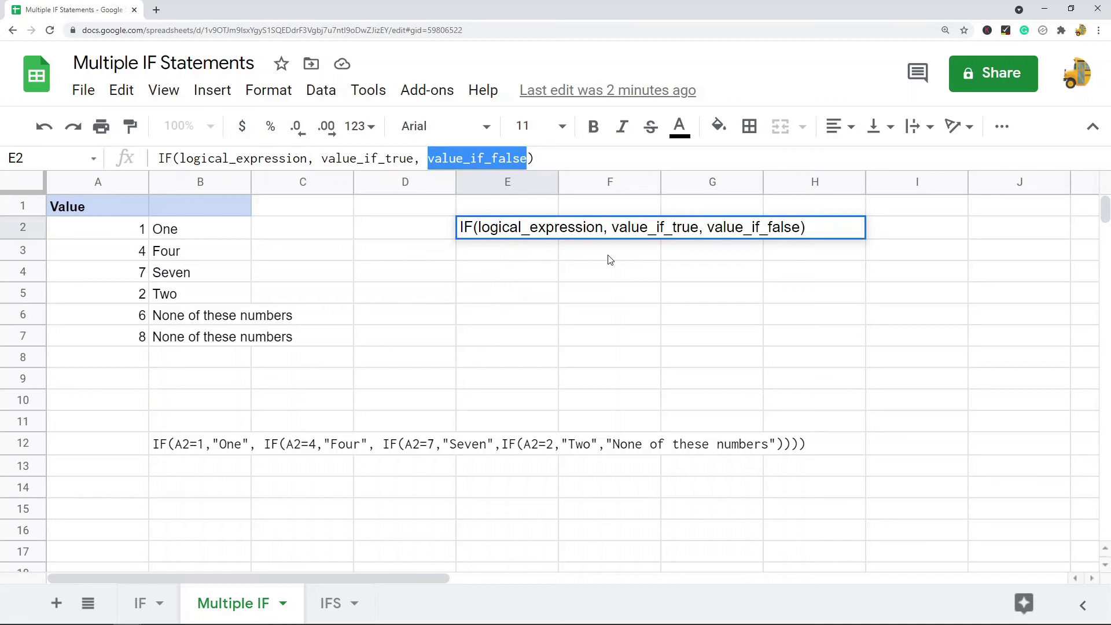
Switch to the IFS sheet, where scores 77 to 92 are graded C, F, F, D, C, F, B, A.
click(532, 276)
click(504, 229)
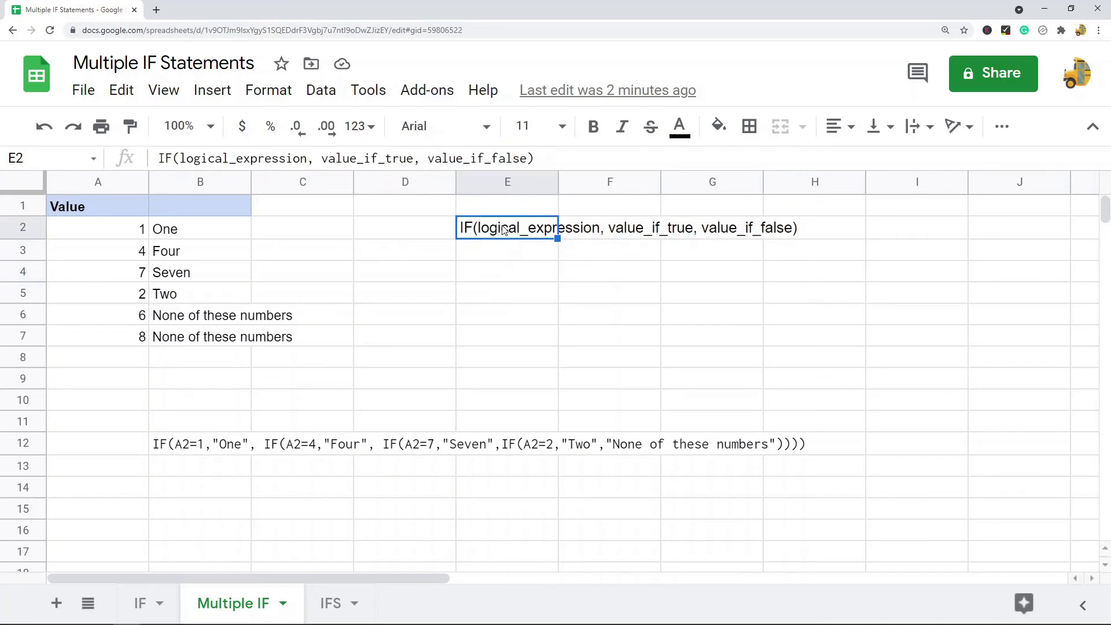
click(332, 604)
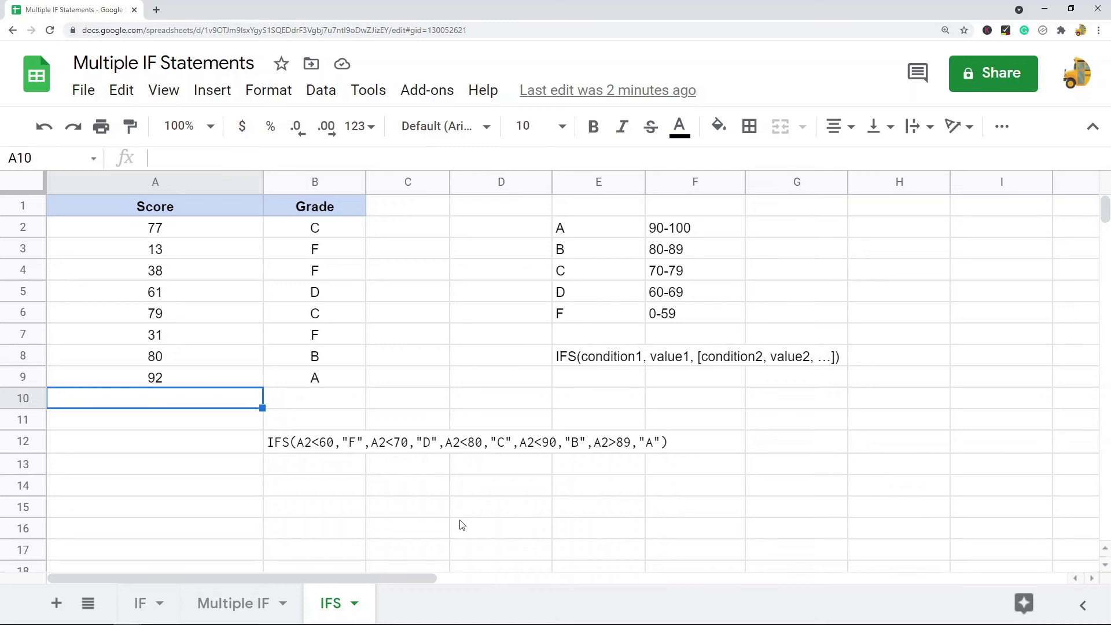
click(589, 361)
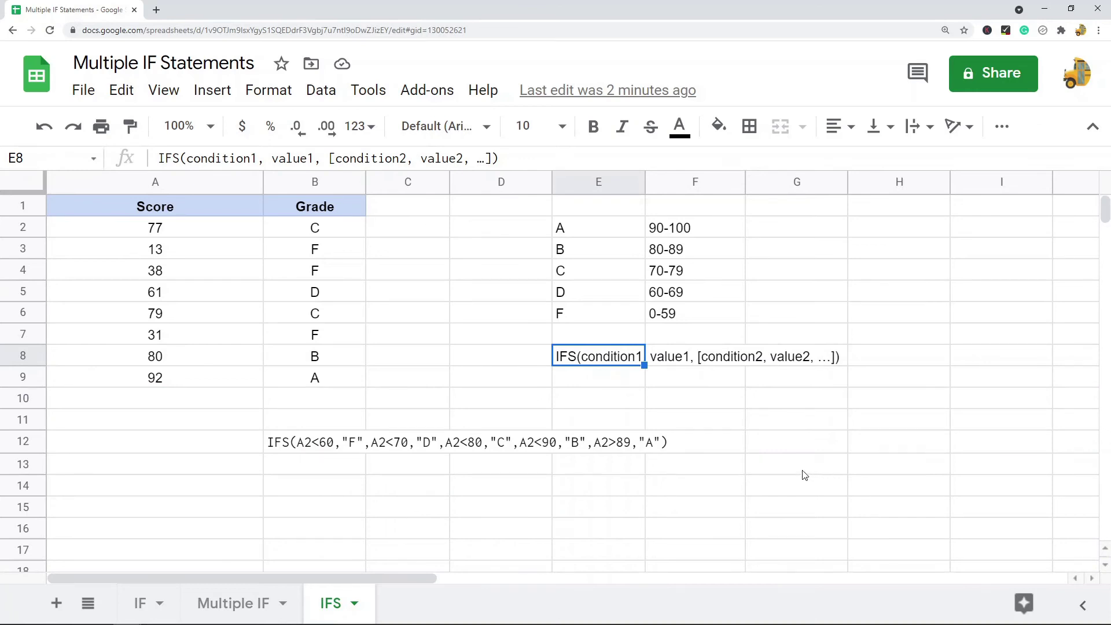
click(736, 423)
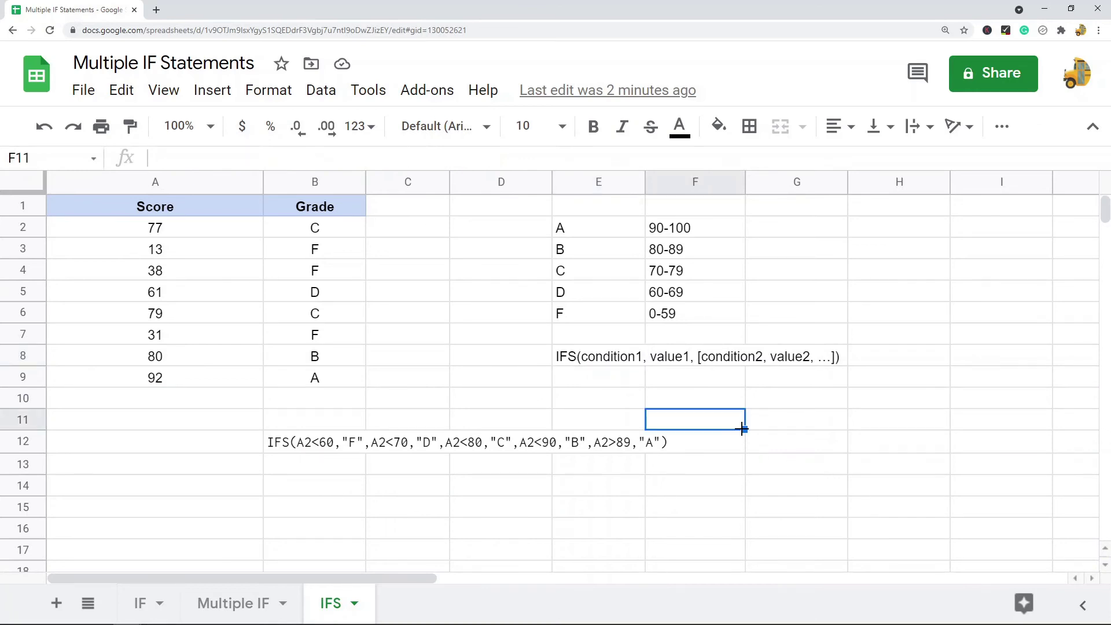
click(609, 358)
drag(254, 157, 186, 160)
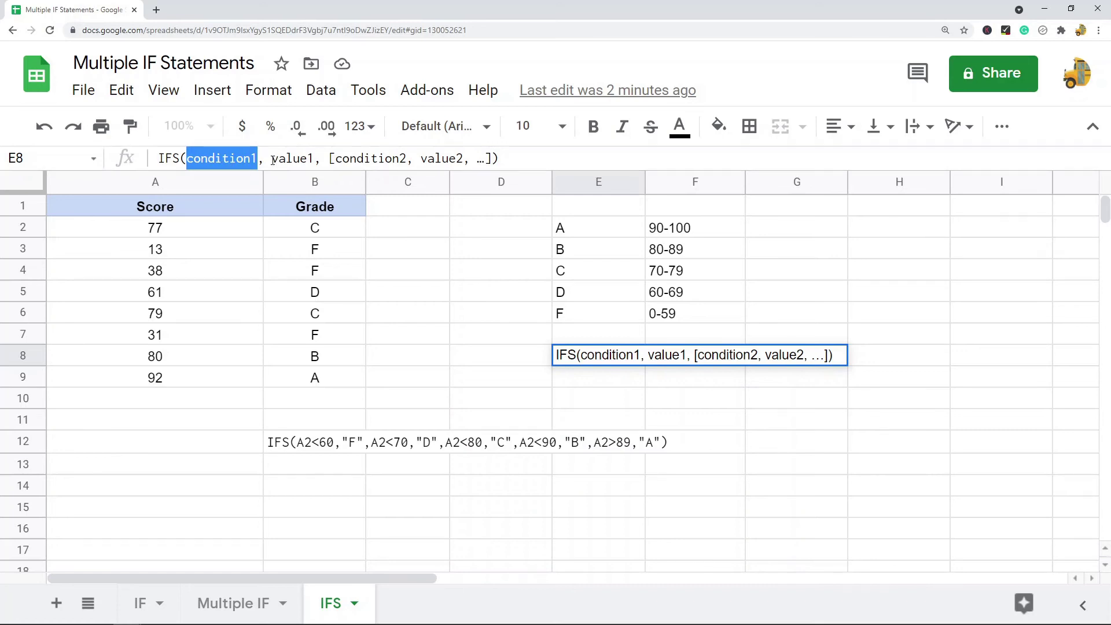
drag(271, 159, 315, 158)
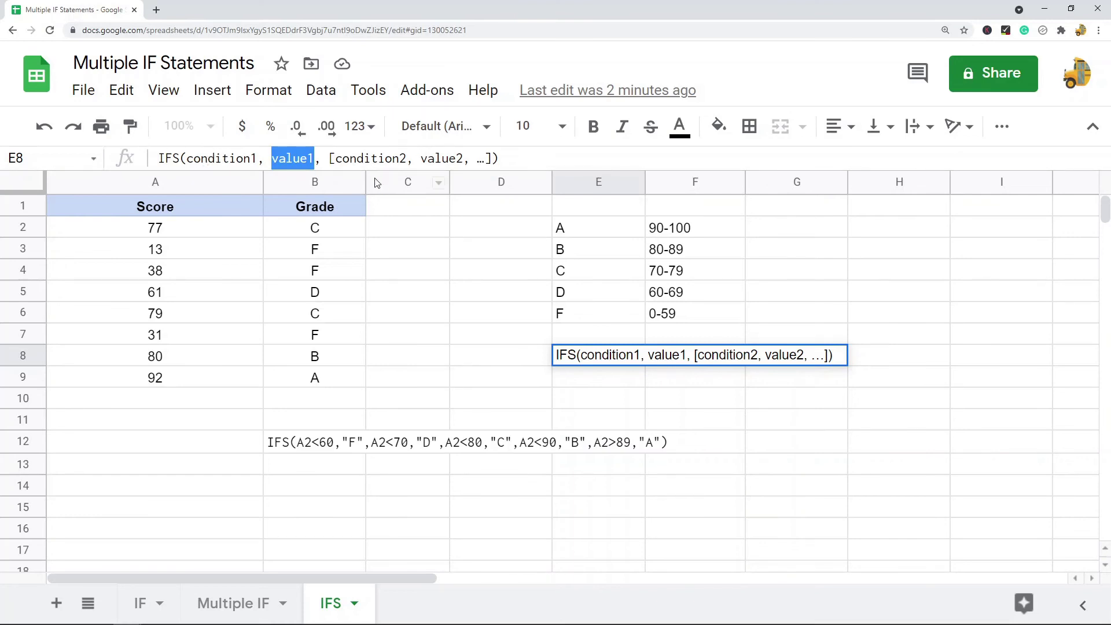
click(445, 363)
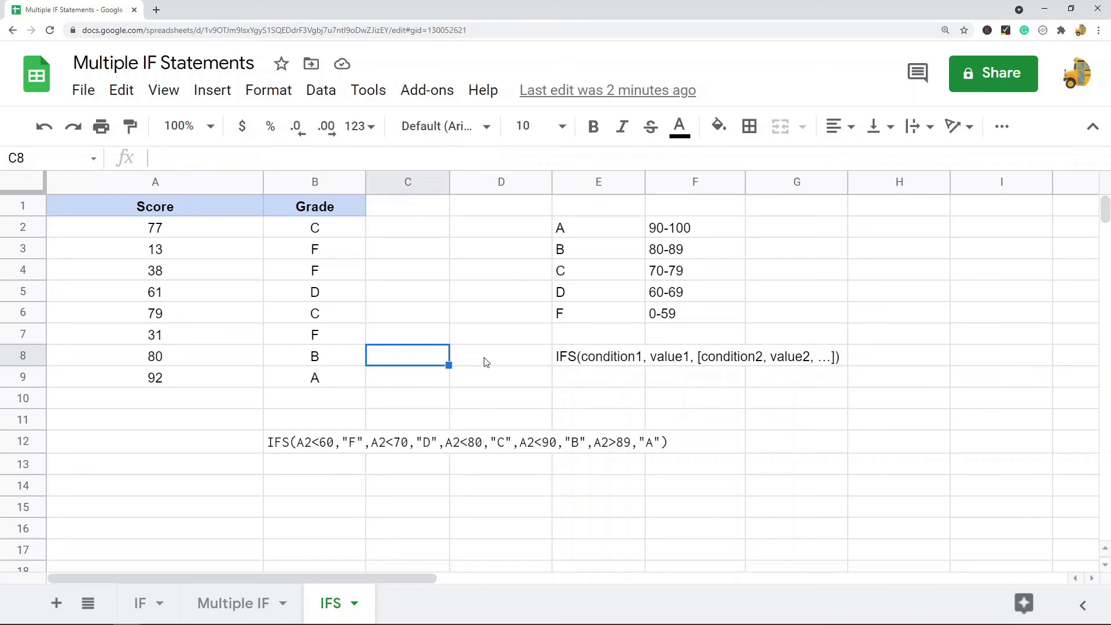
drag(193, 229, 186, 378)
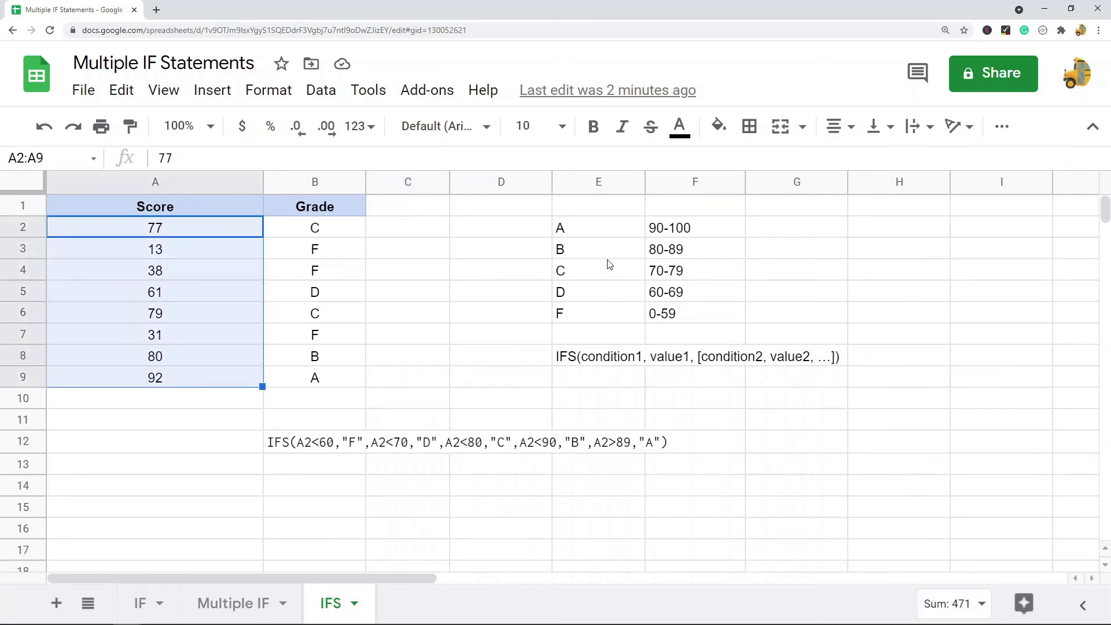
drag(668, 232, 671, 325)
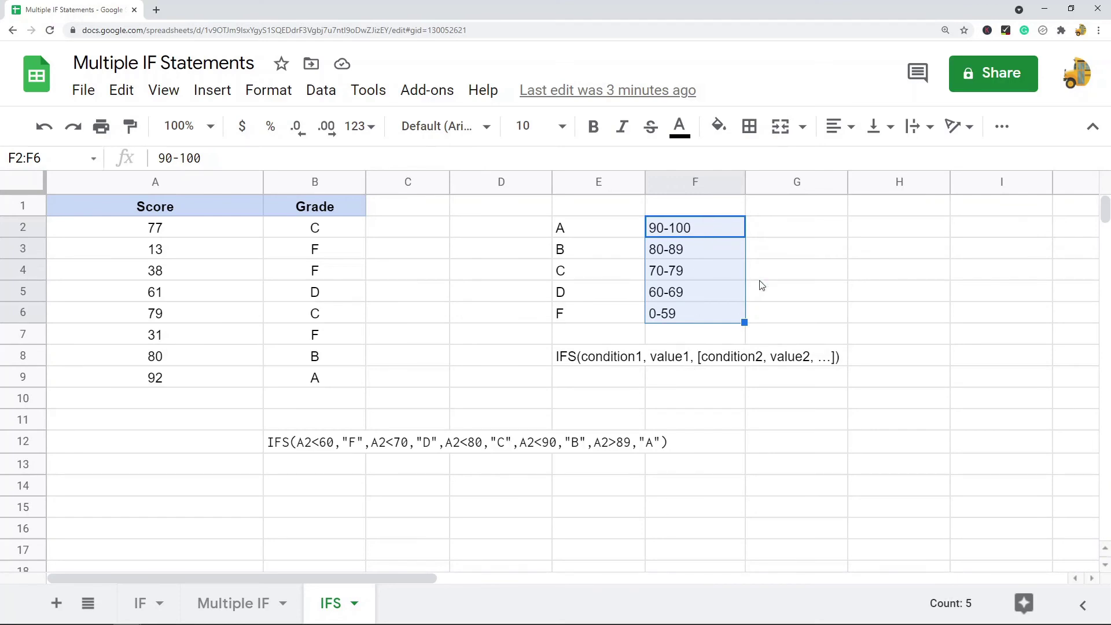
click(324, 231)
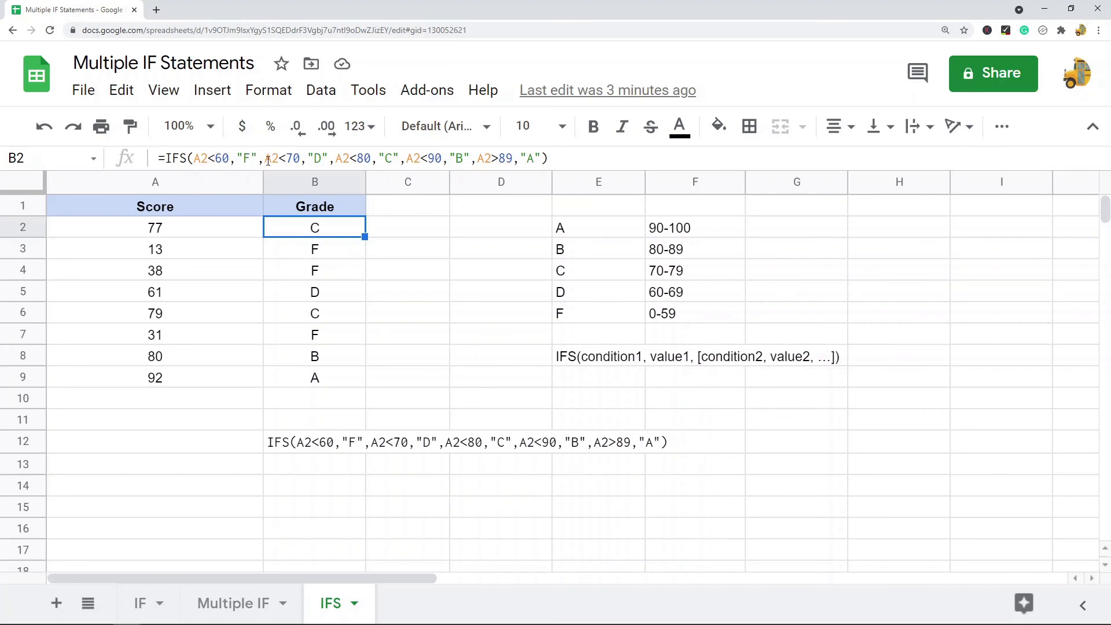
drag(265, 157, 299, 158)
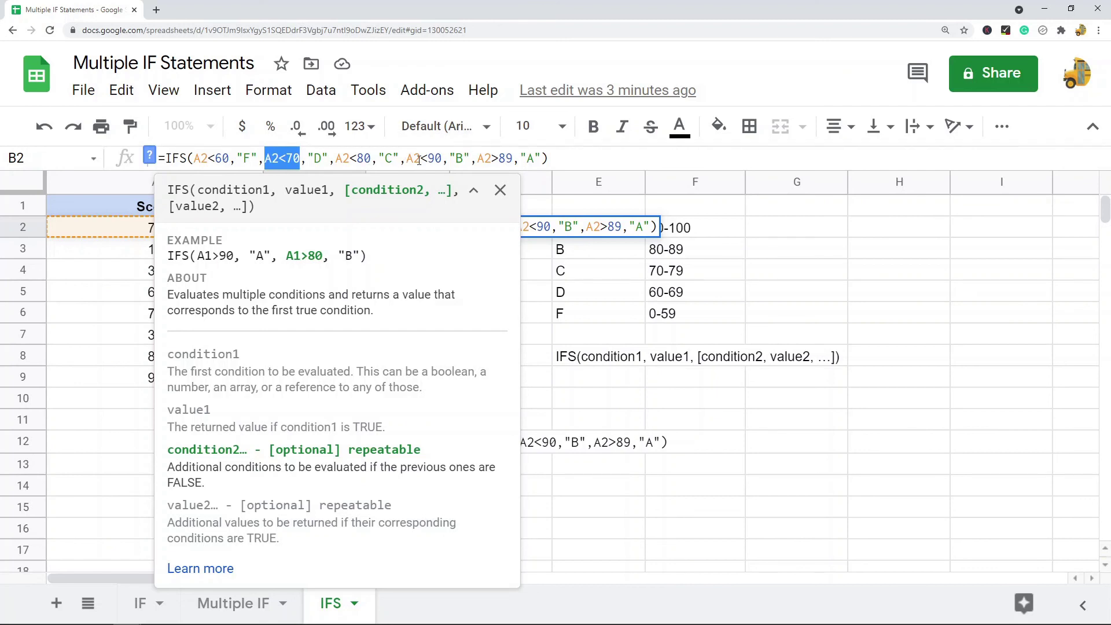
key(Escape)
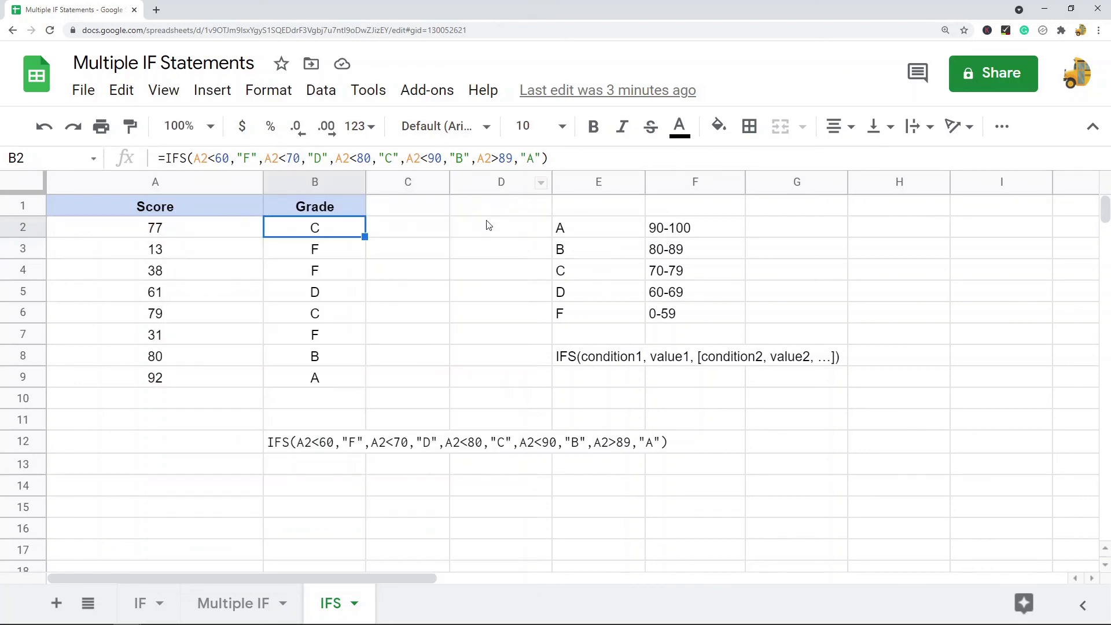
drag(315, 378, 310, 236)
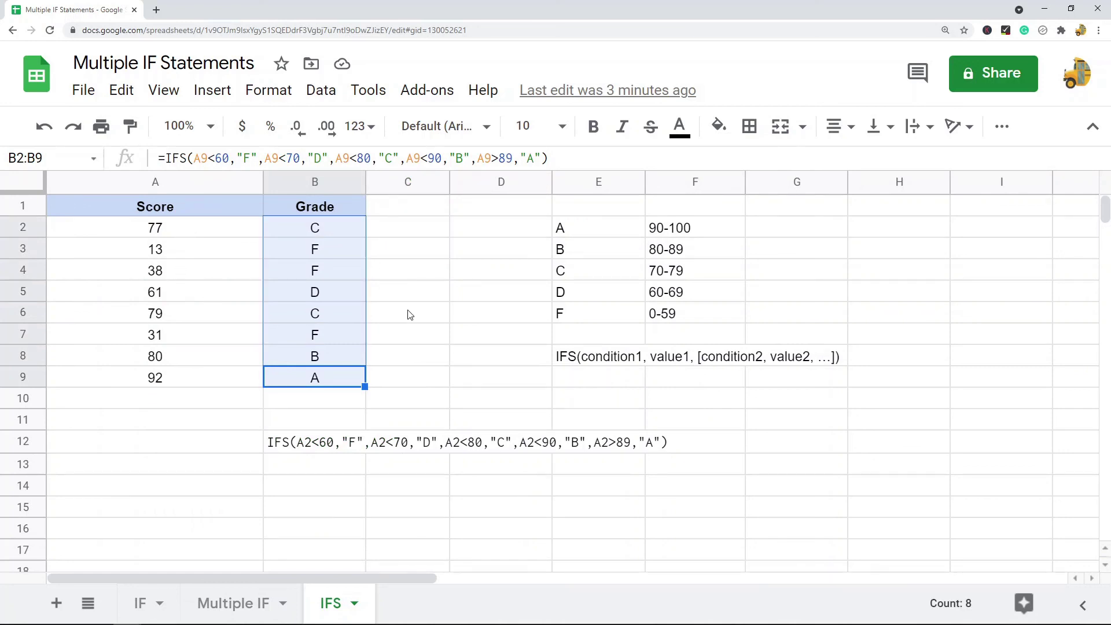